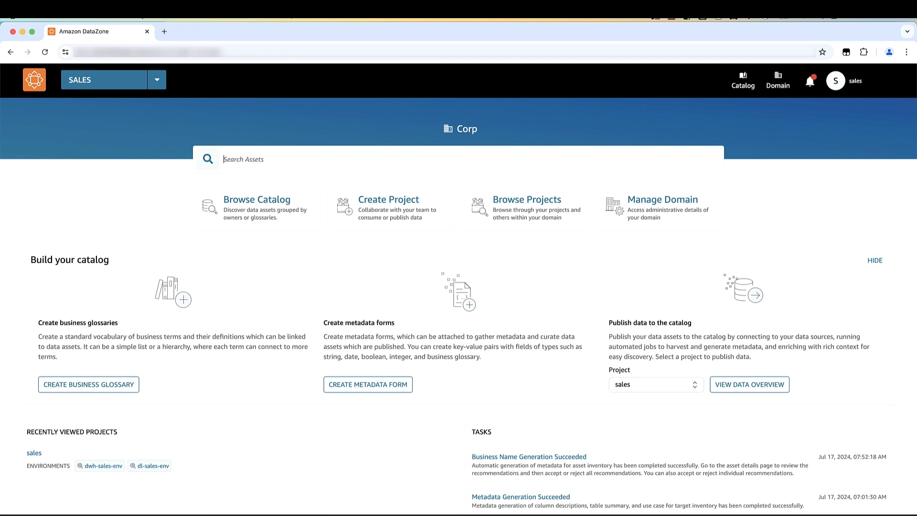
Open the inventory Glue table asset from the SALES project's inventory data
click(104, 81)
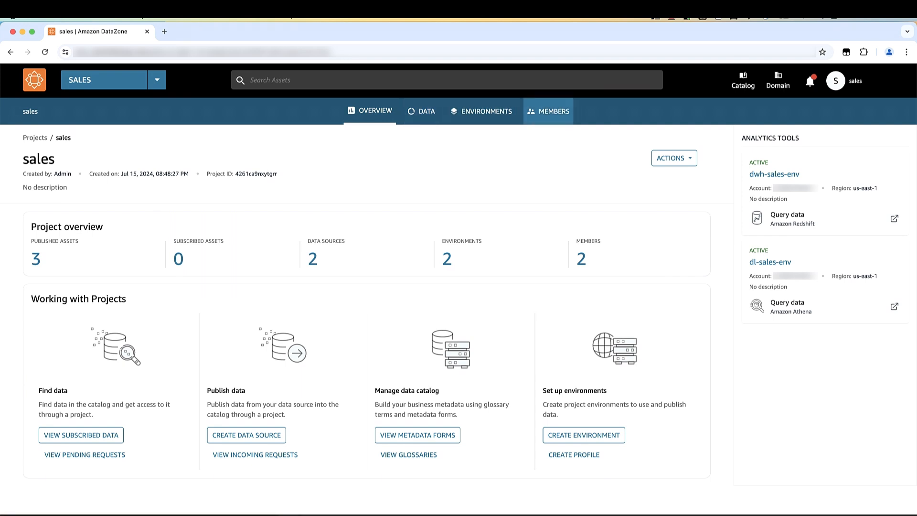
click(421, 110)
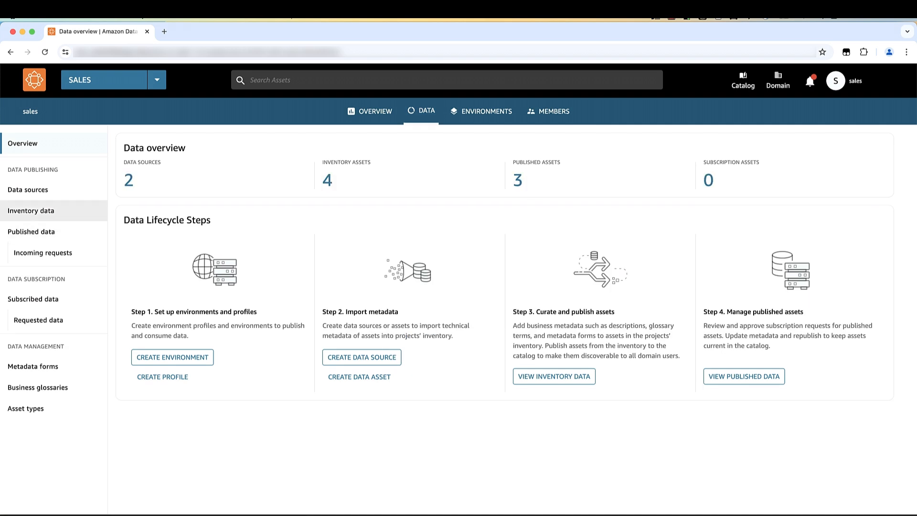
click(31, 211)
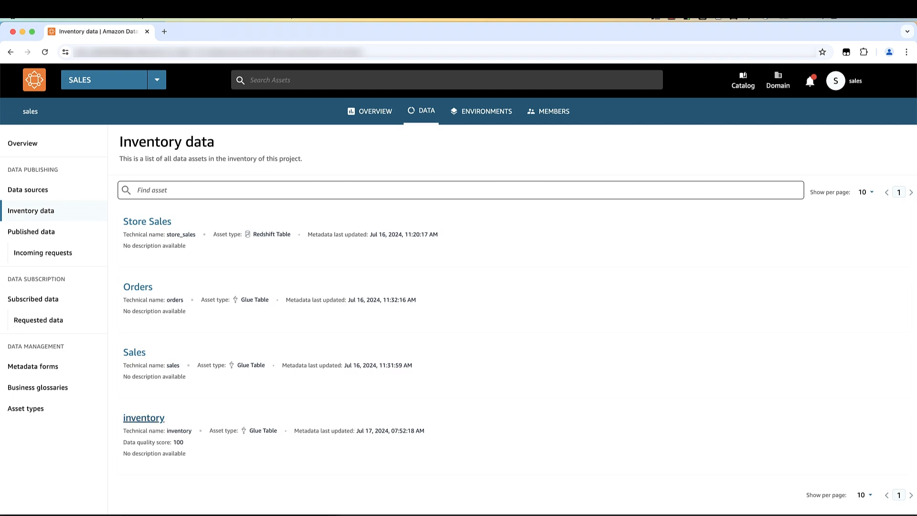
click(143, 418)
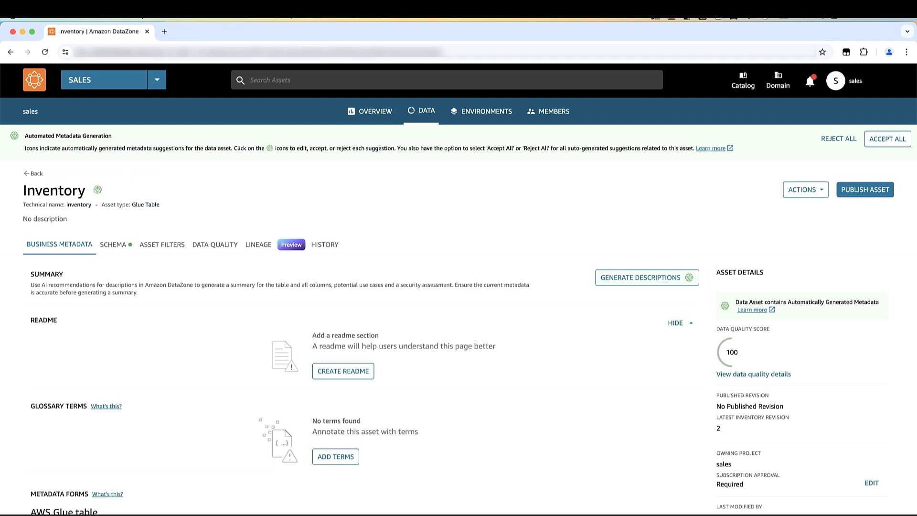
Generate AI descriptions for the Inventory asset and accept the generated summary
scroll(458, 320, down, 2)
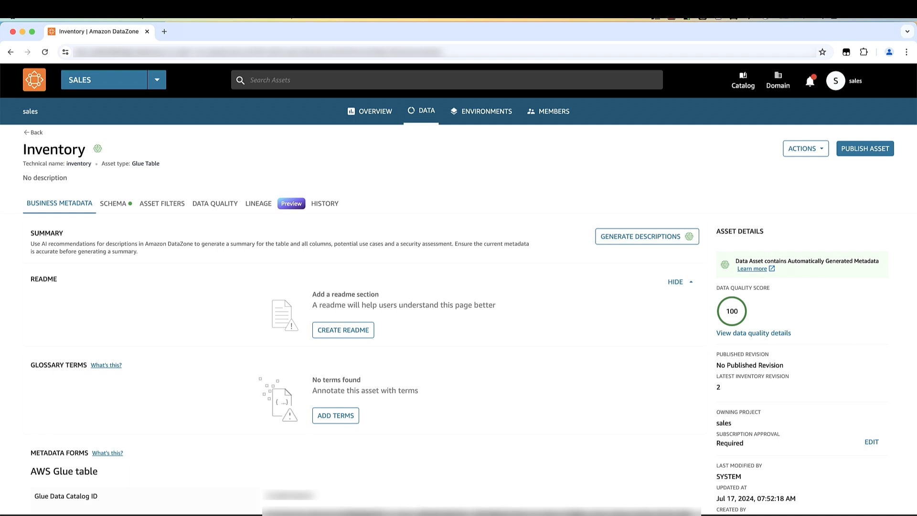
click(647, 236)
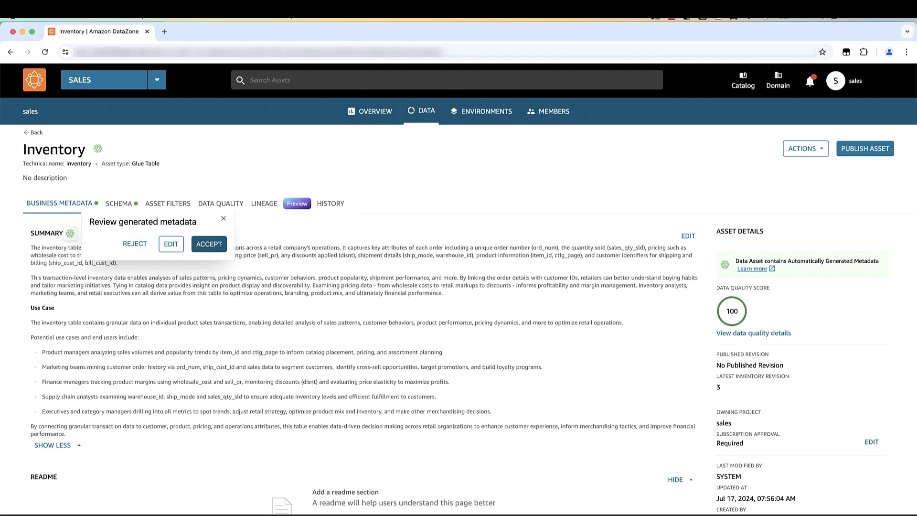
click(209, 243)
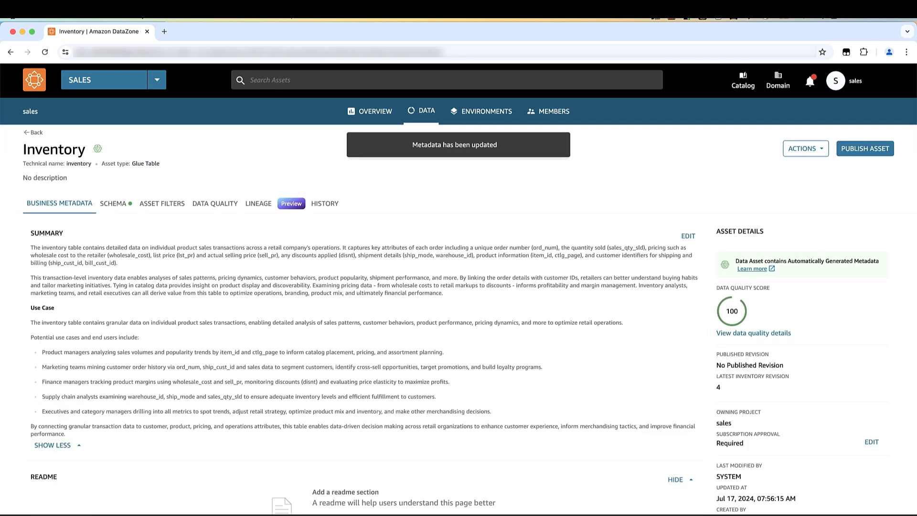
Create and save a README beginning "Overall the table provides the granular order-level visibility needed to analyze specific retail performance drivers, customer behaviors, and operational issues"
scroll(363, 320, down, 5)
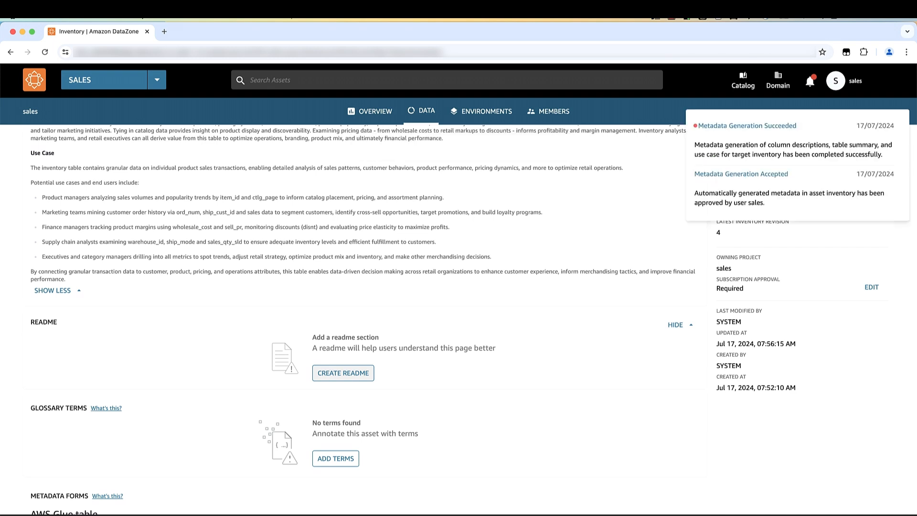
click(343, 373)
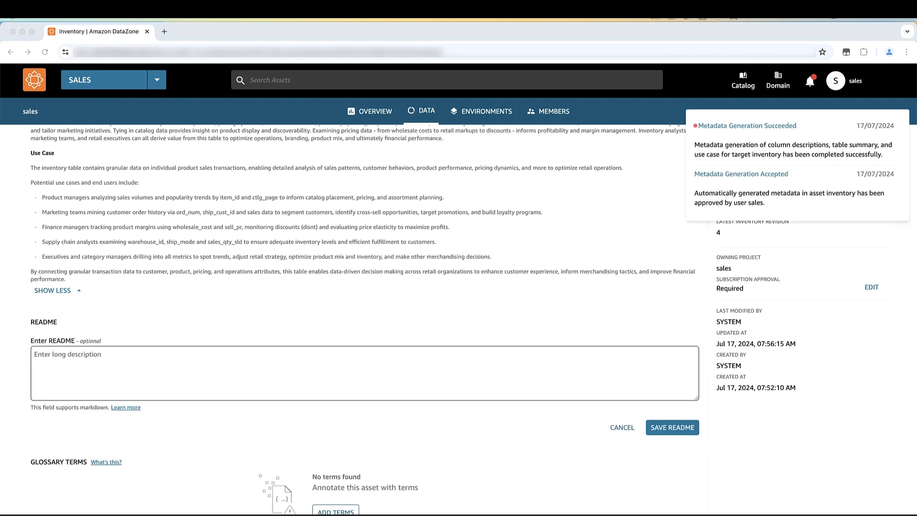
key(super+Tab)
text(Overall the table provides the granular order-level visibility needed to analyze specific retail performance drivers, customer behaviors, and operational issues - allowing data-driven decisions that maximize revenues, margins, and customer satisfaction.)
click(673, 427)
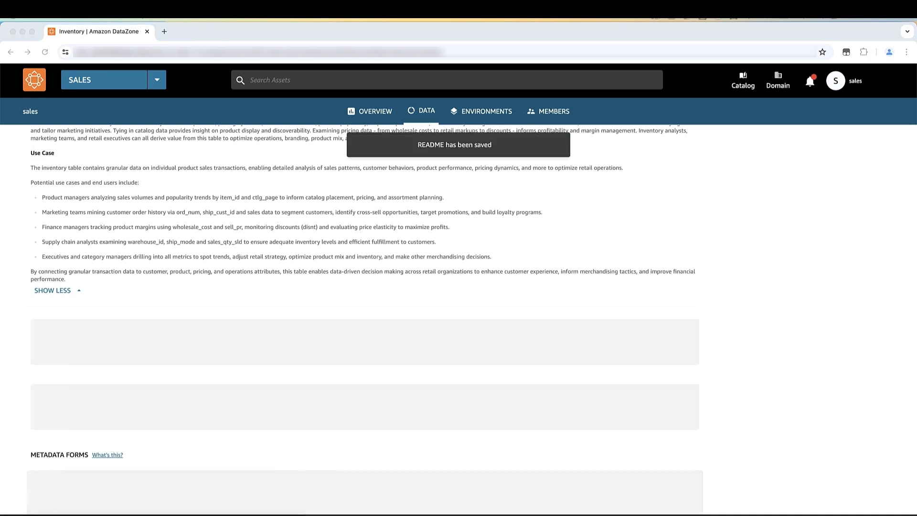
Add the glossary terms Inventory and Store from the Retail Glossary to the asset
scroll(363, 320, down, 3)
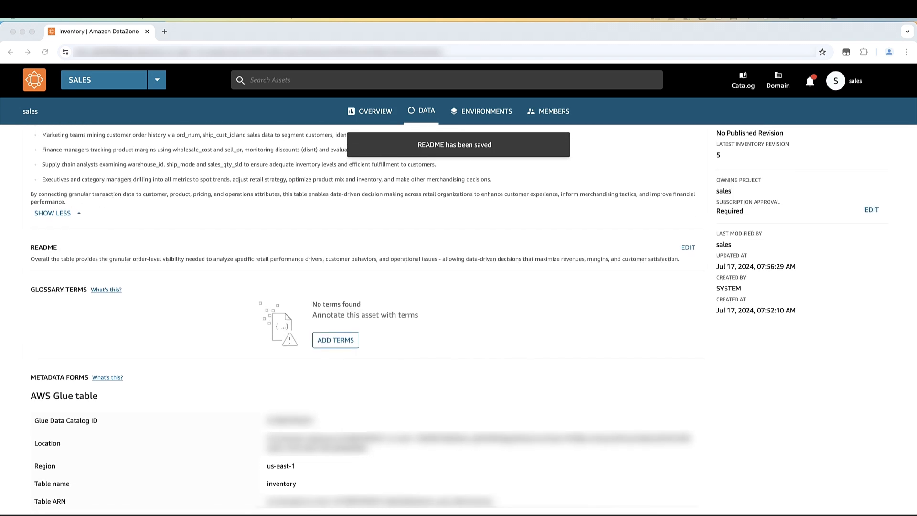
click(336, 339)
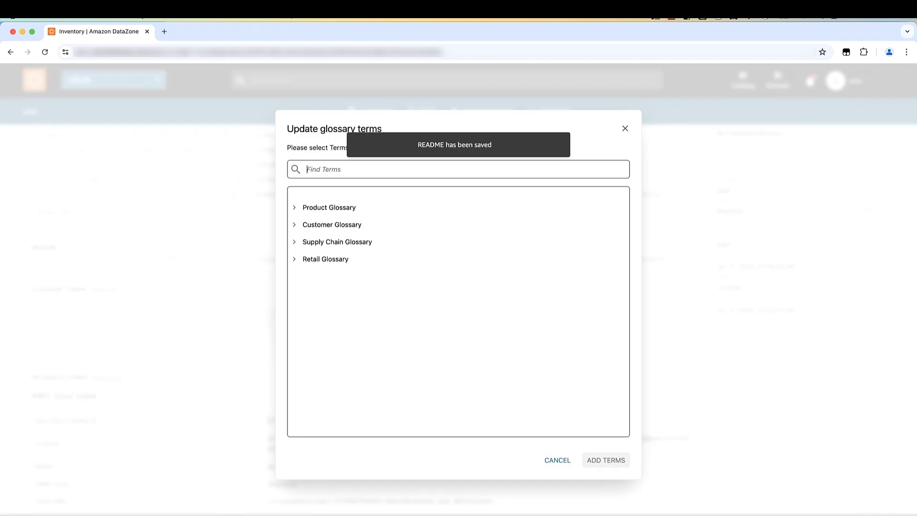
click(294, 259)
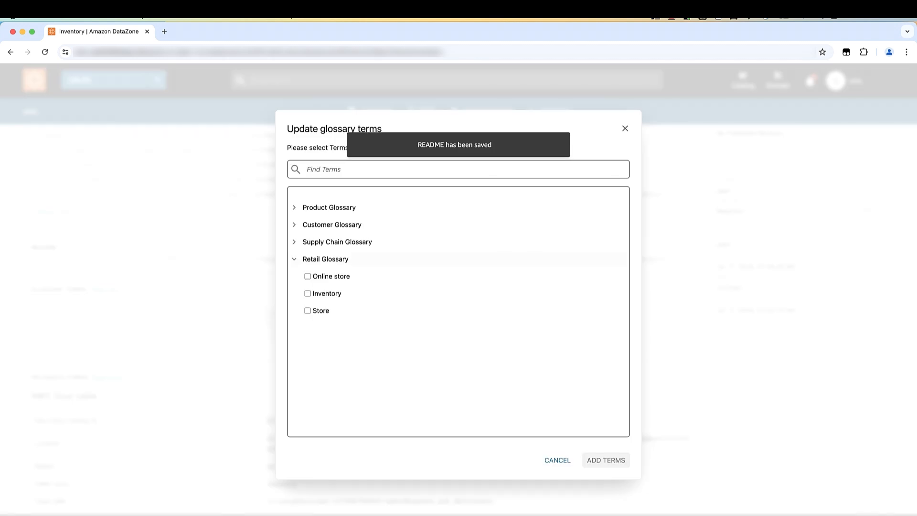
click(307, 293)
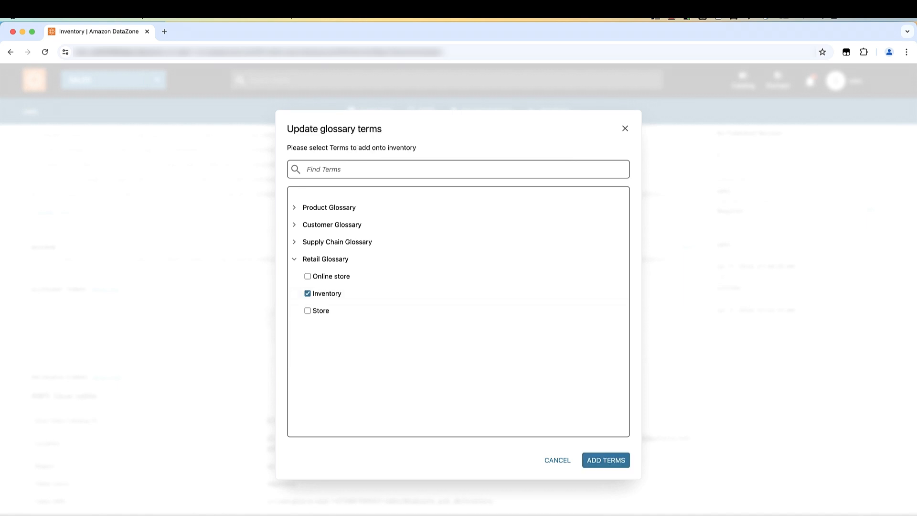
click(308, 310)
click(605, 459)
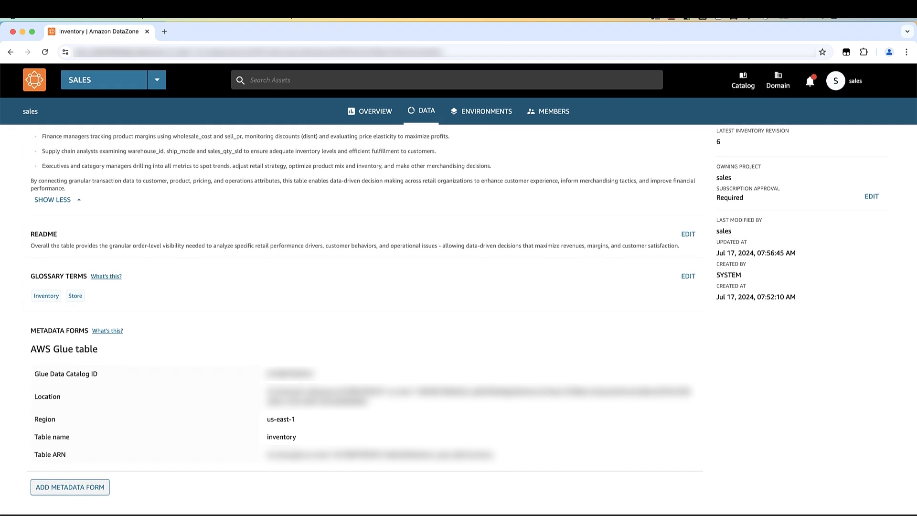
Add the Approver Info metadata form to the Inventory asset
click(71, 487)
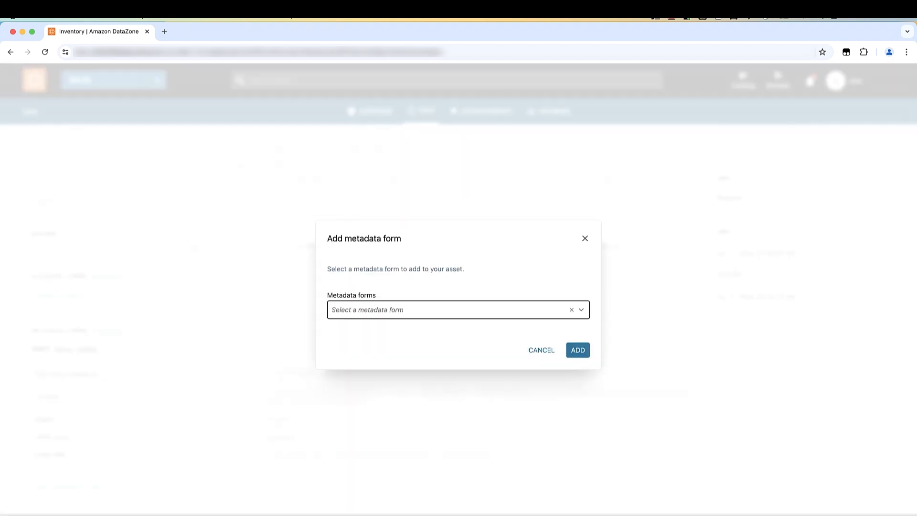
key(Return)
click(578, 350)
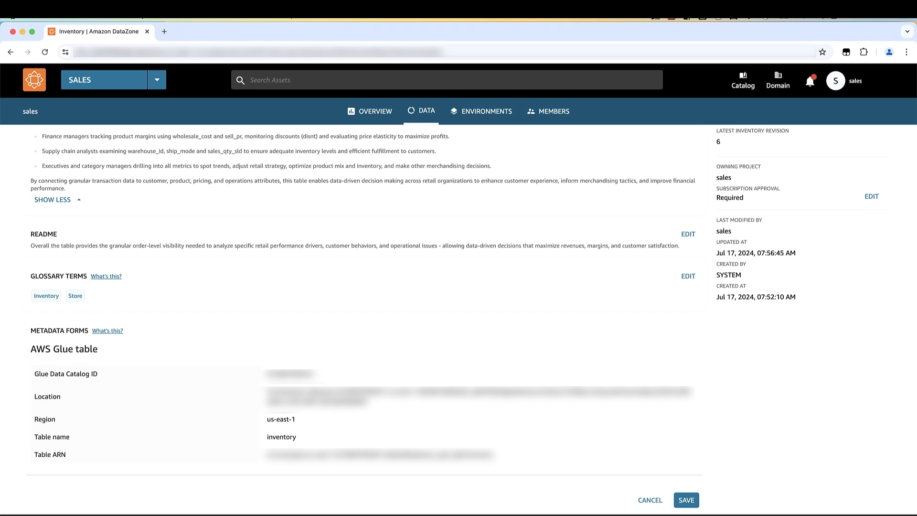
Complete the Approver Info form with reason "na", the approver's name and approval date July 17, 2024, and save it
scroll(459, 320, down, 3)
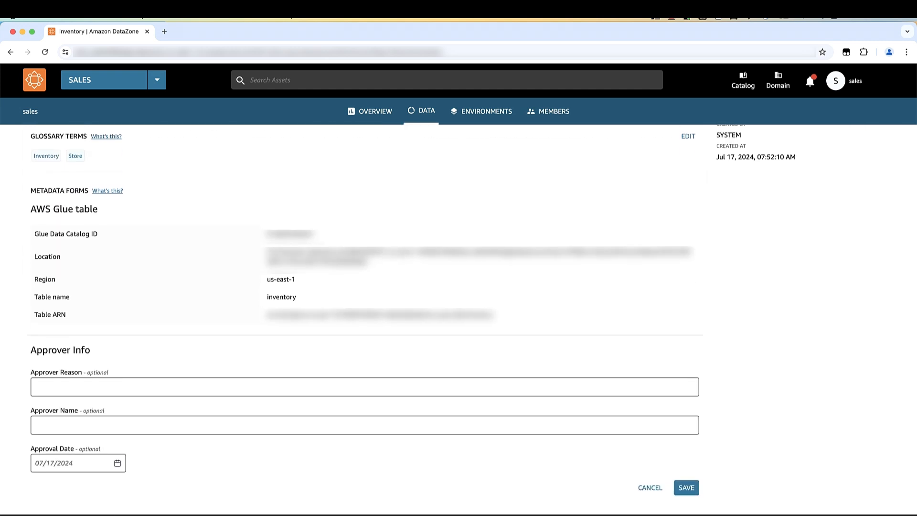
click(114, 387)
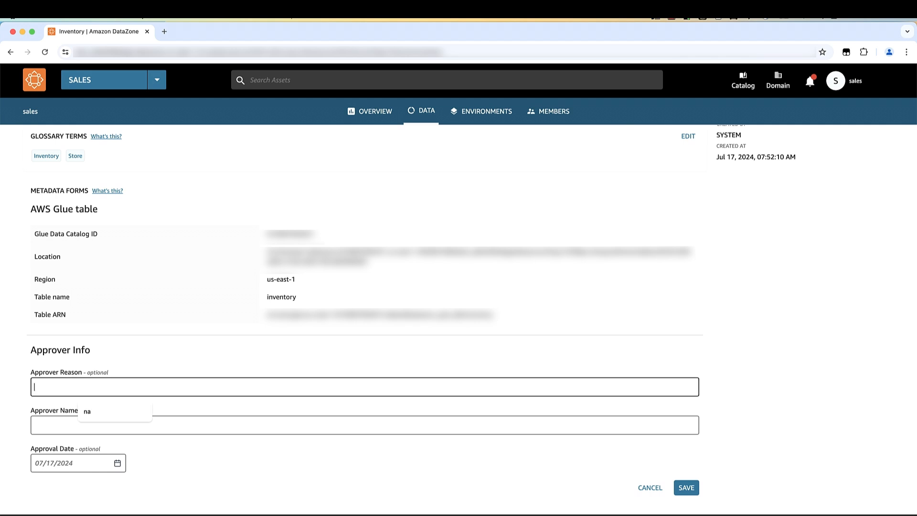
text(na)
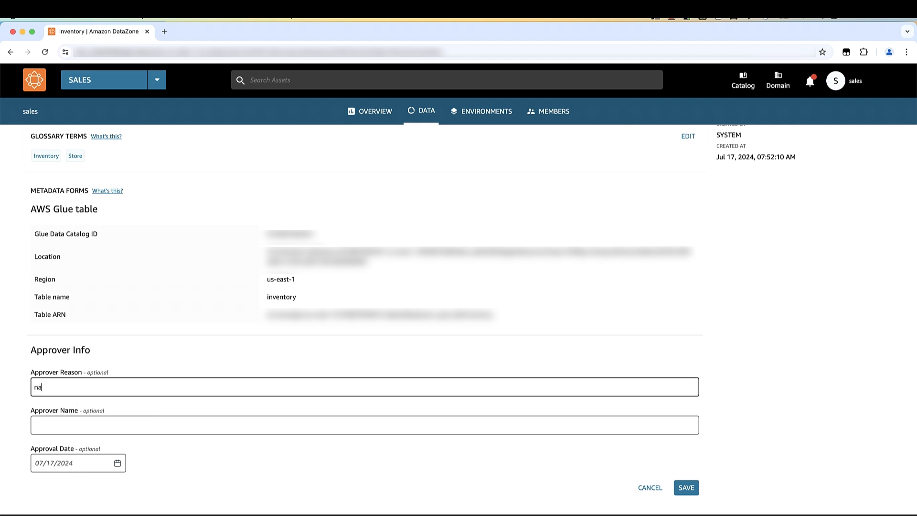
click(115, 425)
click(100, 450)
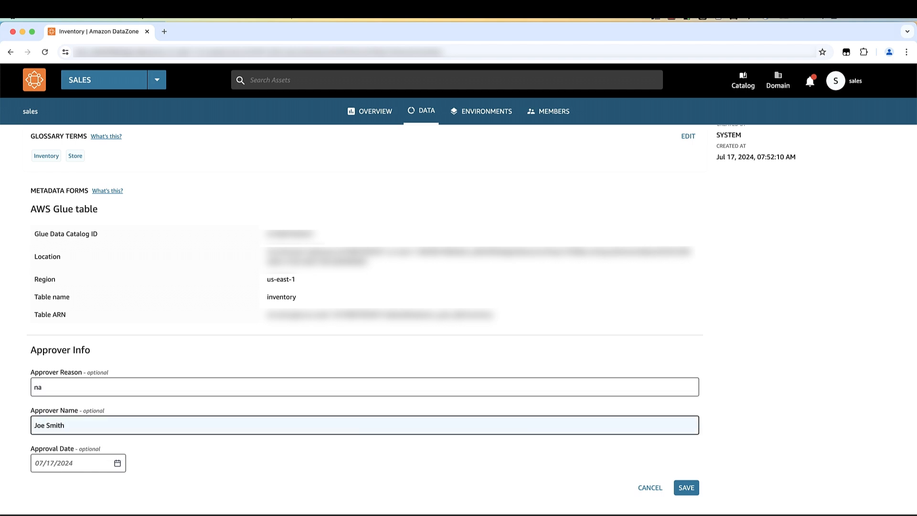
click(116, 462)
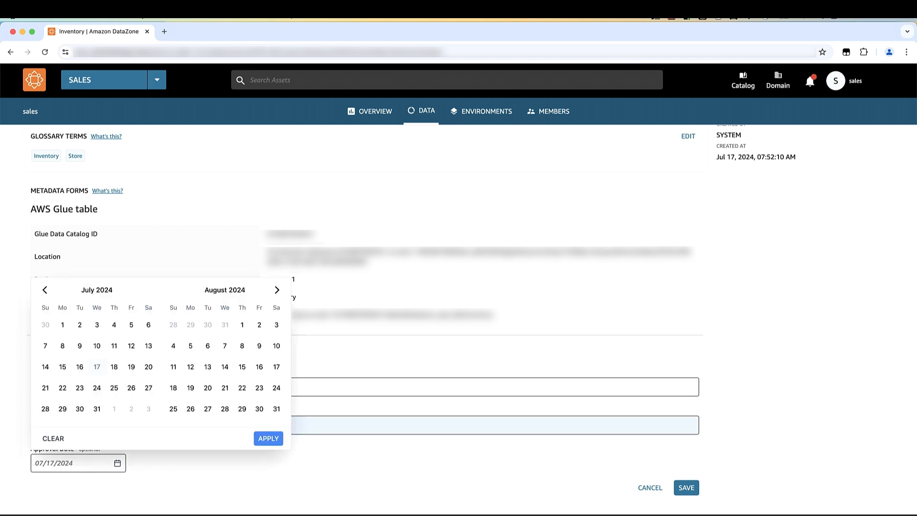
click(97, 366)
click(269, 438)
click(686, 487)
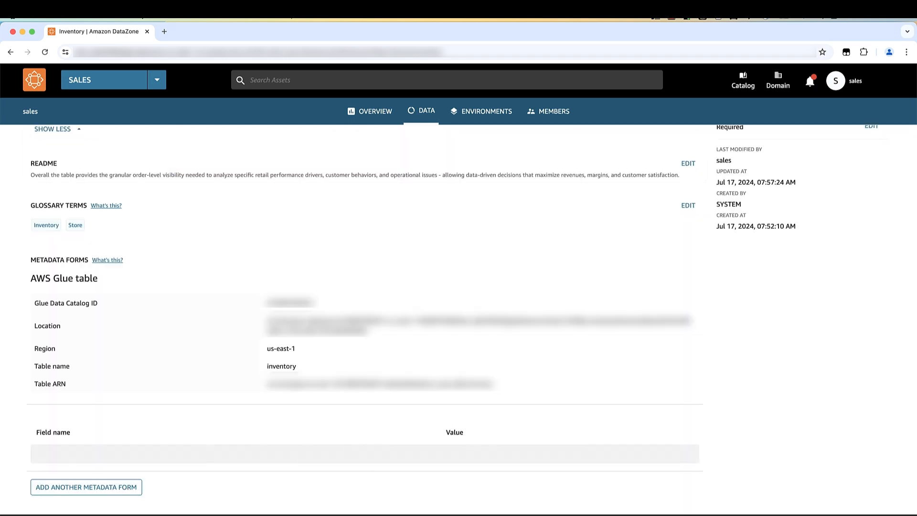
Accept all automatically generated metadata suggestions for the schema columns and the remaining ones for the whole asset
scroll(458, 319, up, 8)
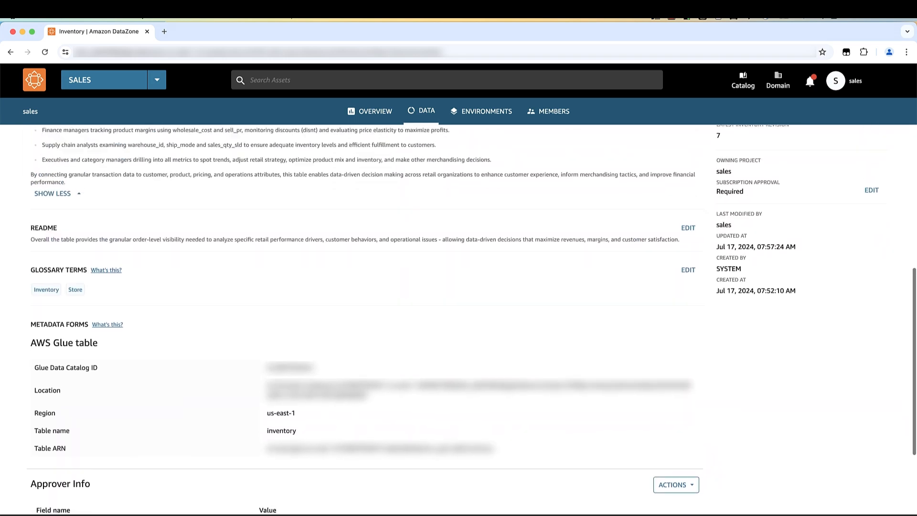
scroll(459, 319, up, 2)
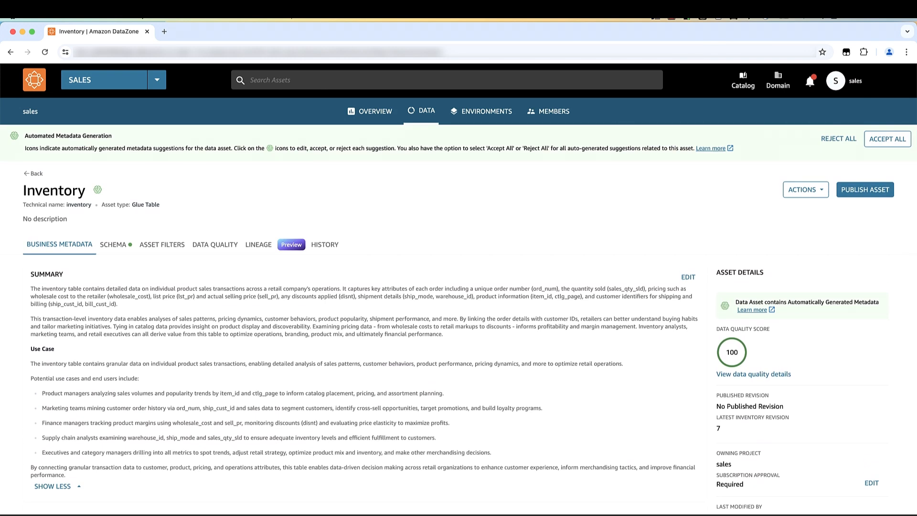
scroll(459, 319, down, 1)
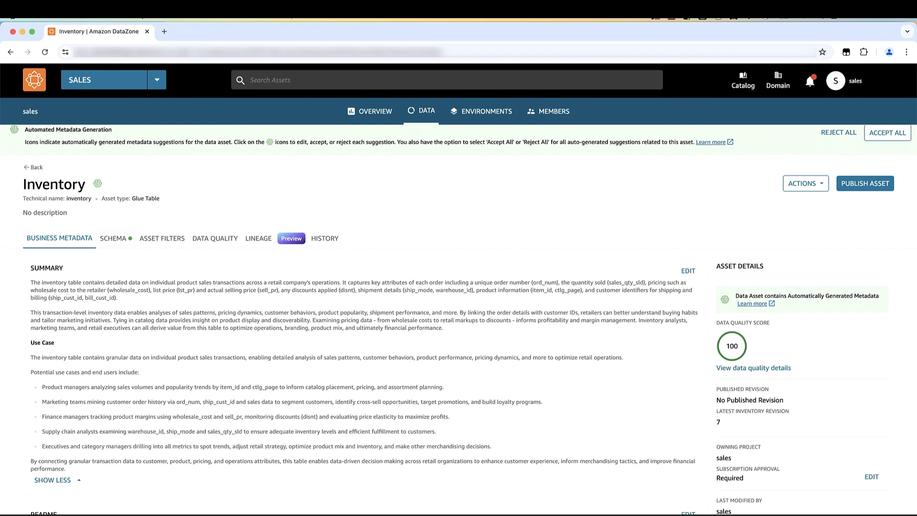
click(116, 238)
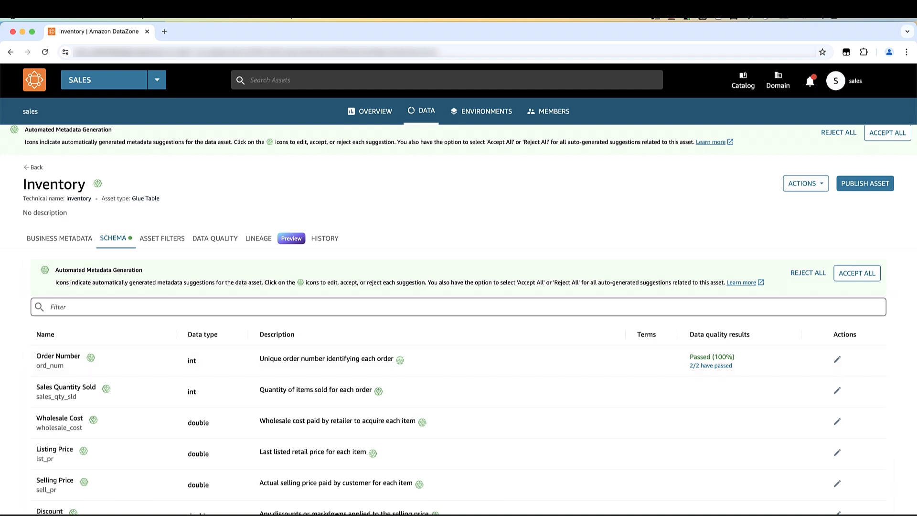
click(856, 273)
click(605, 348)
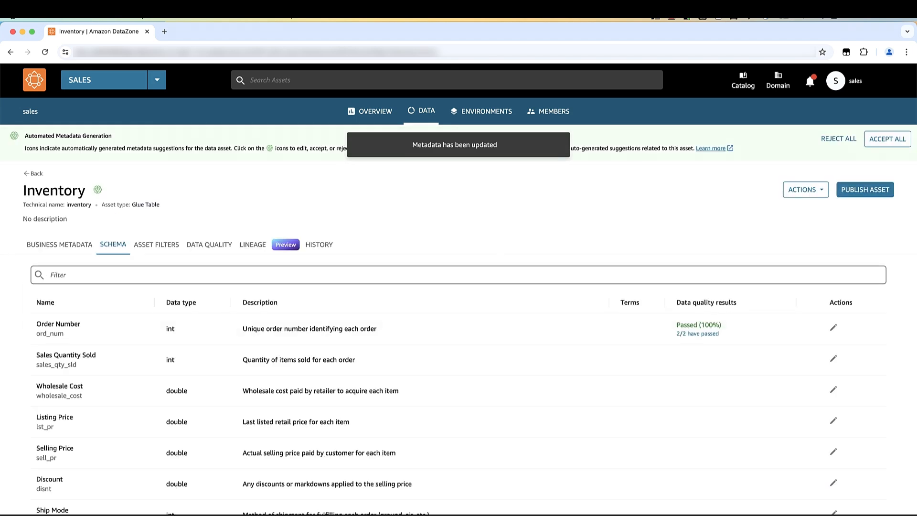
click(888, 139)
click(605, 343)
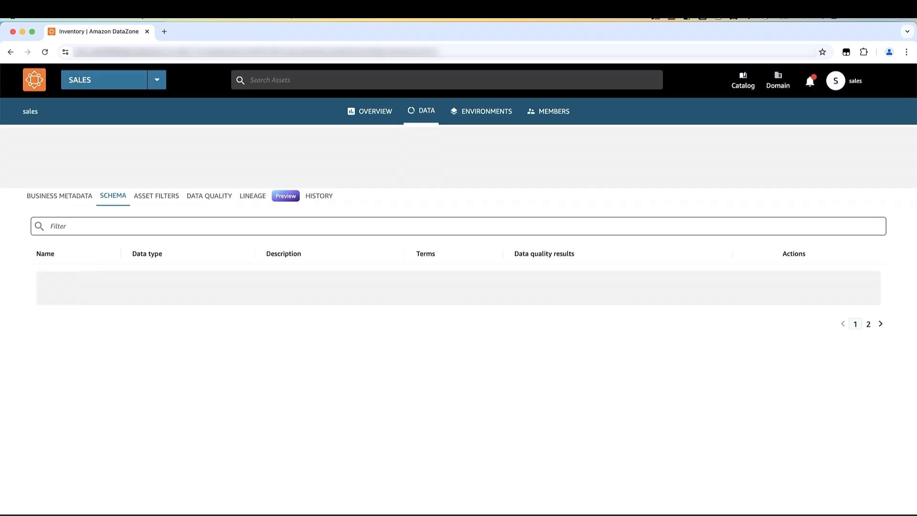
Examine the asset's data quality scores, the demo-rs rule results and the report snapshot chart
click(209, 208)
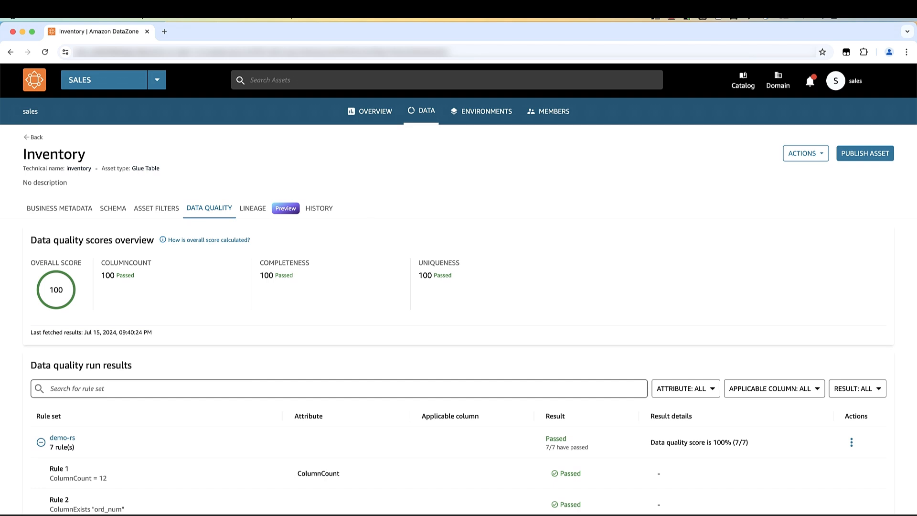
scroll(458, 320, down, 3)
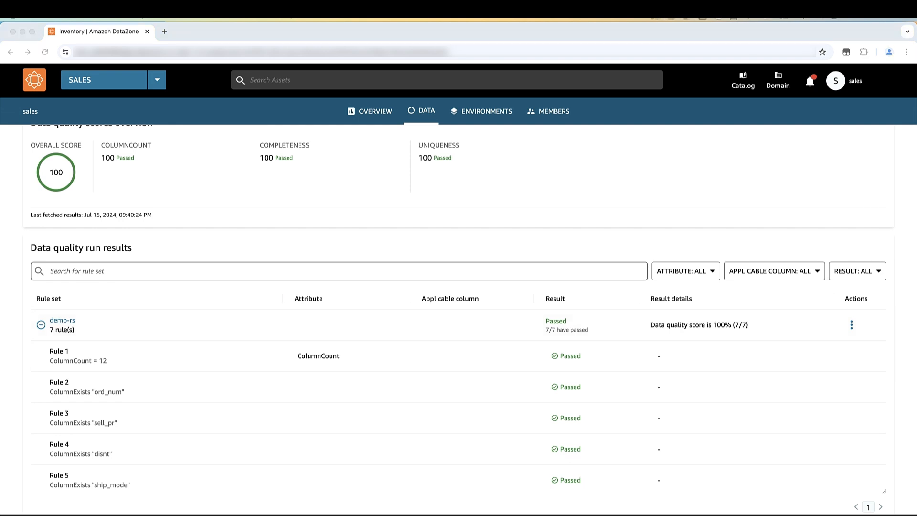
scroll(458, 334, down, 2)
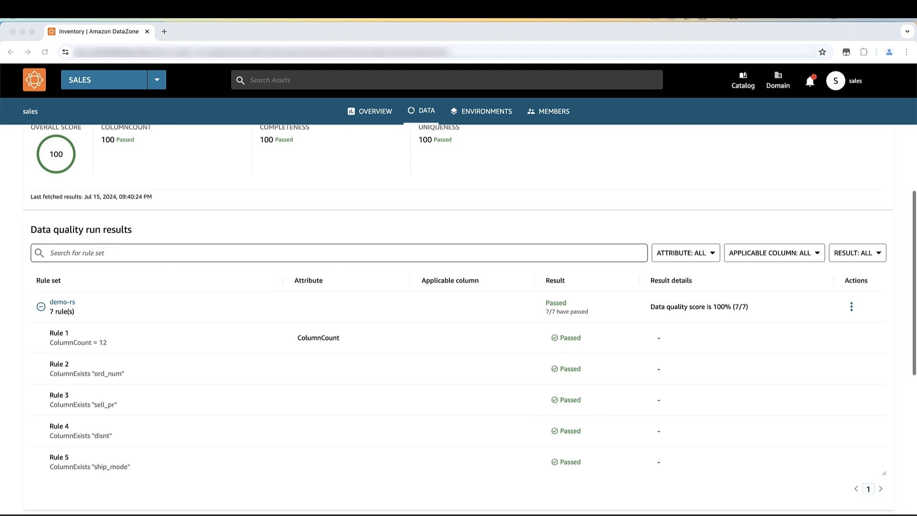
scroll(458, 382, down, 2)
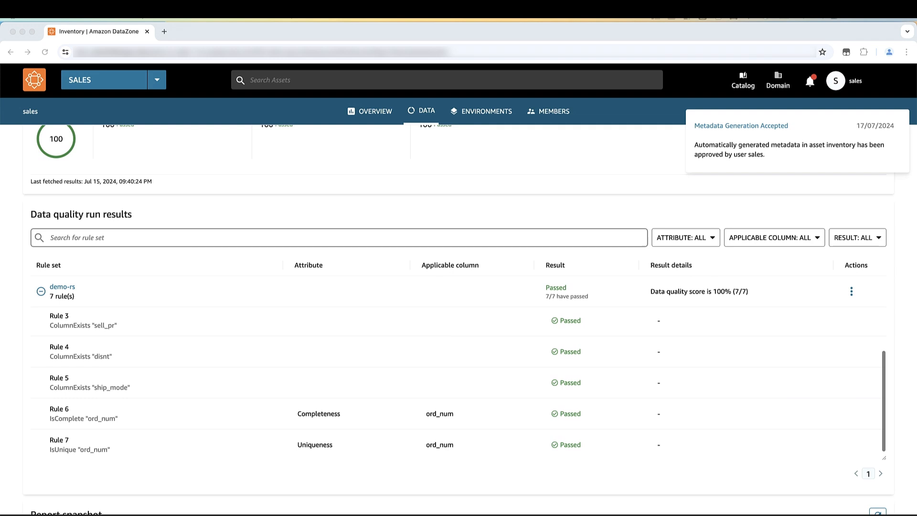
scroll(459, 334, down, 3)
scroll(458, 334, down, 3)
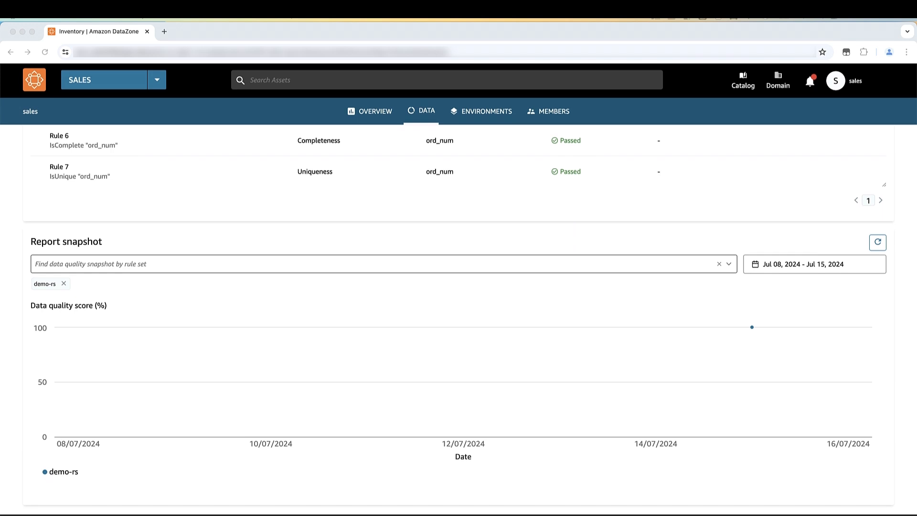
mouse_move(752, 328)
scroll(459, 315, up, 10)
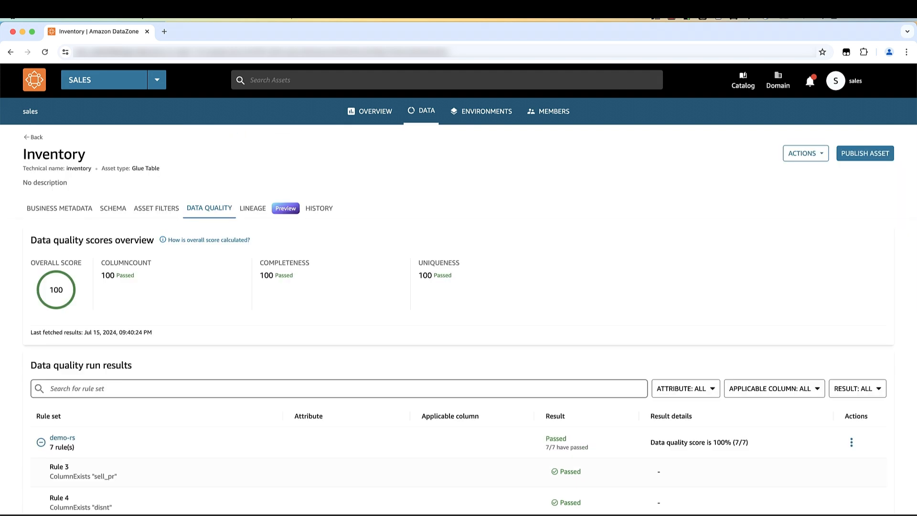
Publish the Inventory asset to the catalog and confirm the publication
click(865, 153)
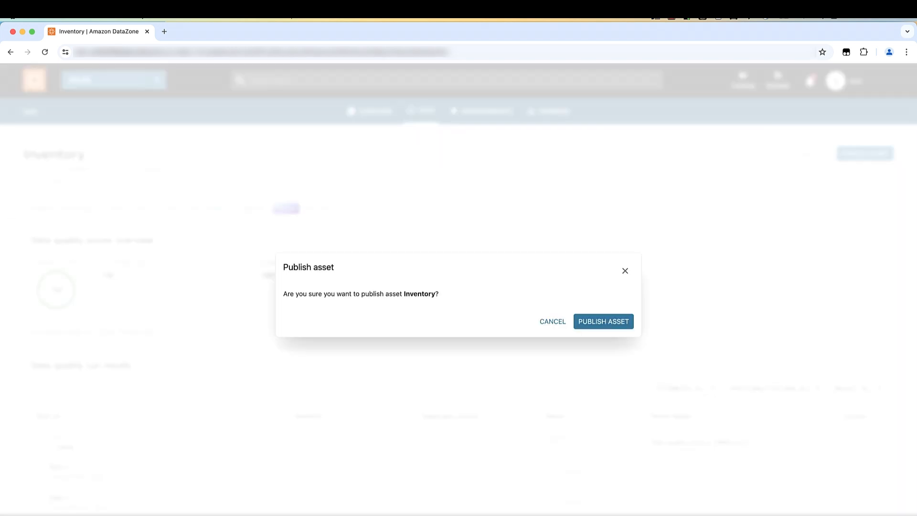
click(603, 321)
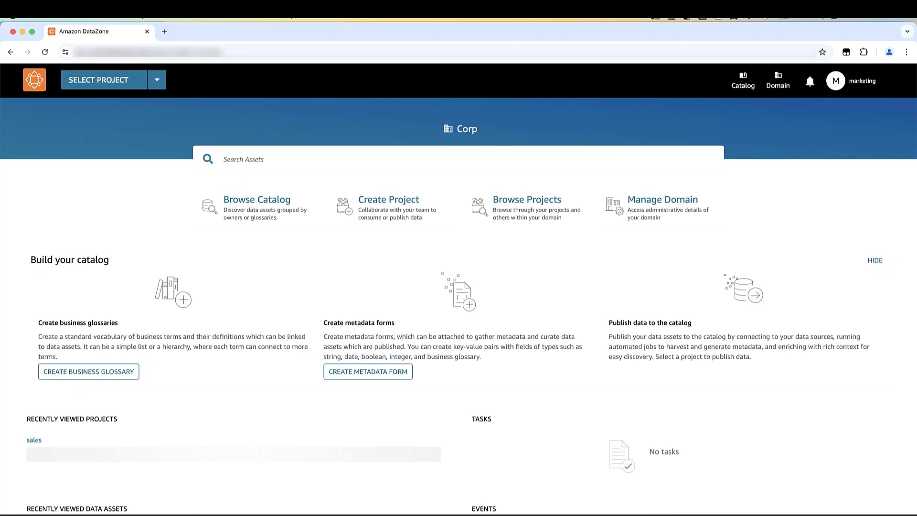
Open the marketing project and search the catalog for "inventory"
click(156, 80)
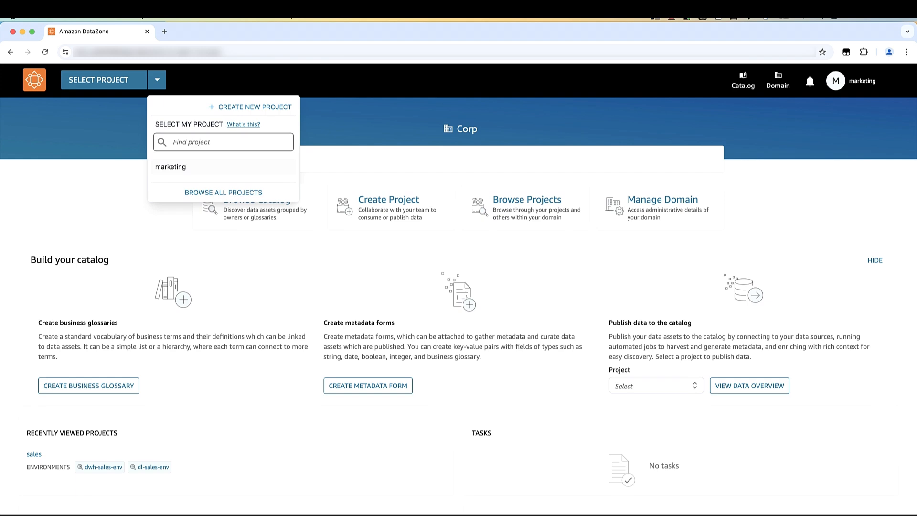
click(171, 167)
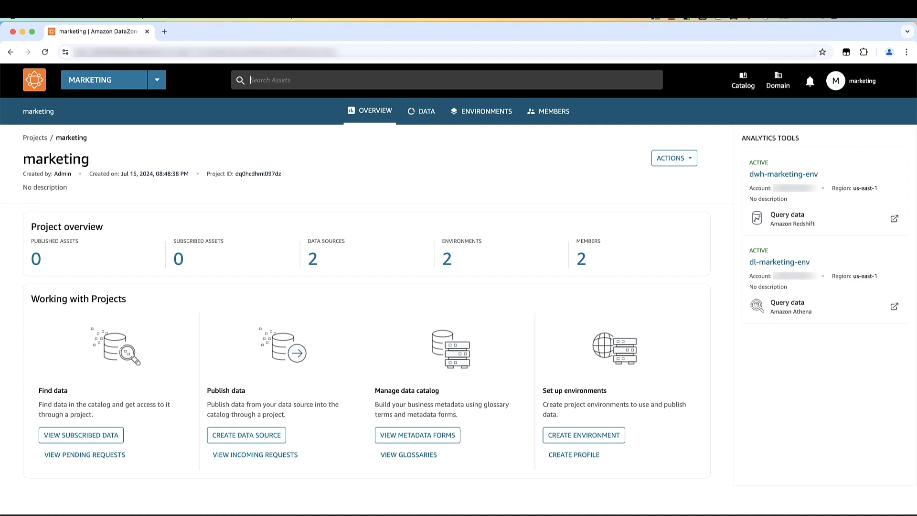
text(inventory)
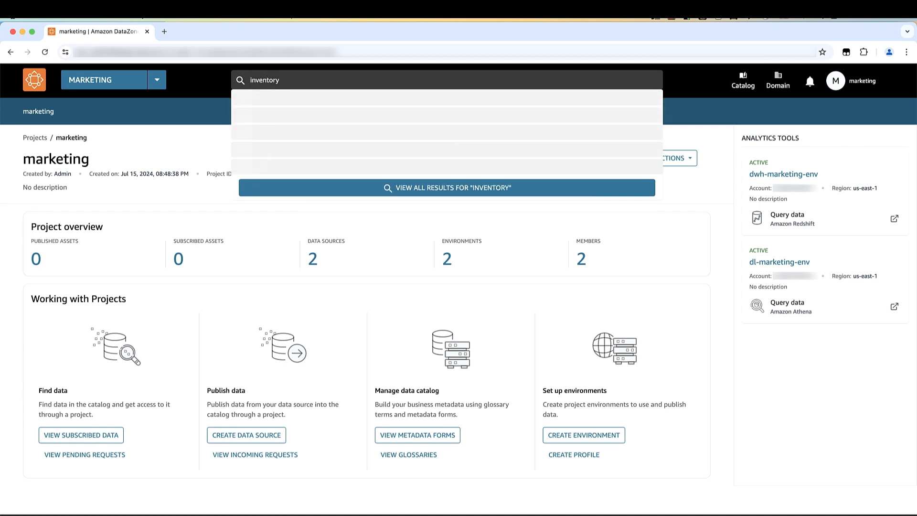
key(Return)
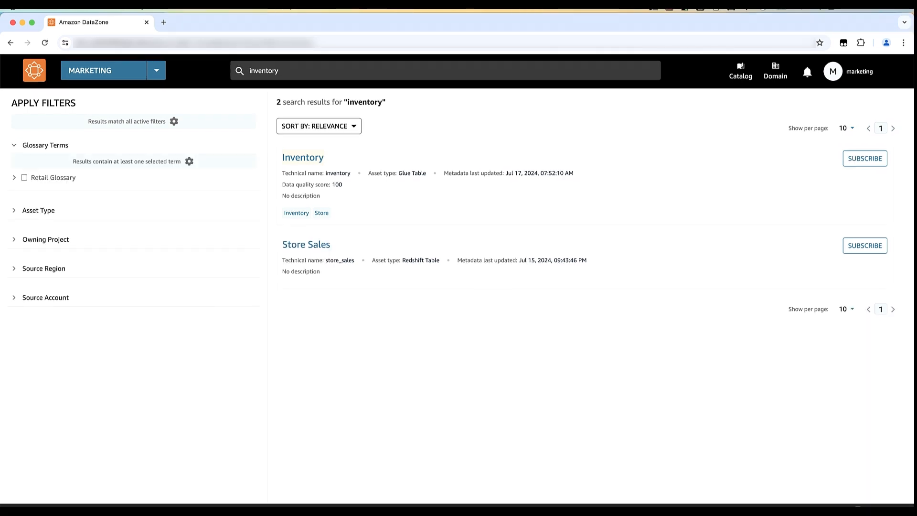
Filter the search results by the Store term of the Retail Glossary and open the Inventory asset
click(15, 211)
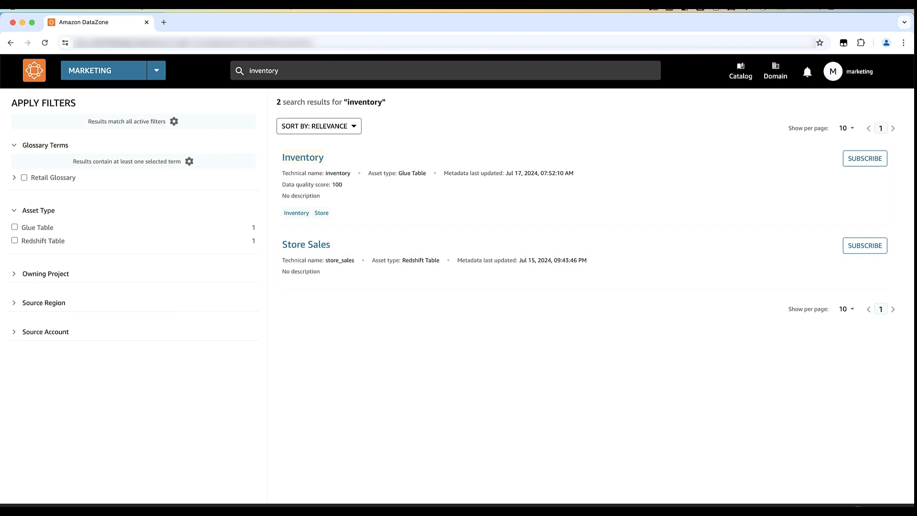
click(15, 178)
click(30, 204)
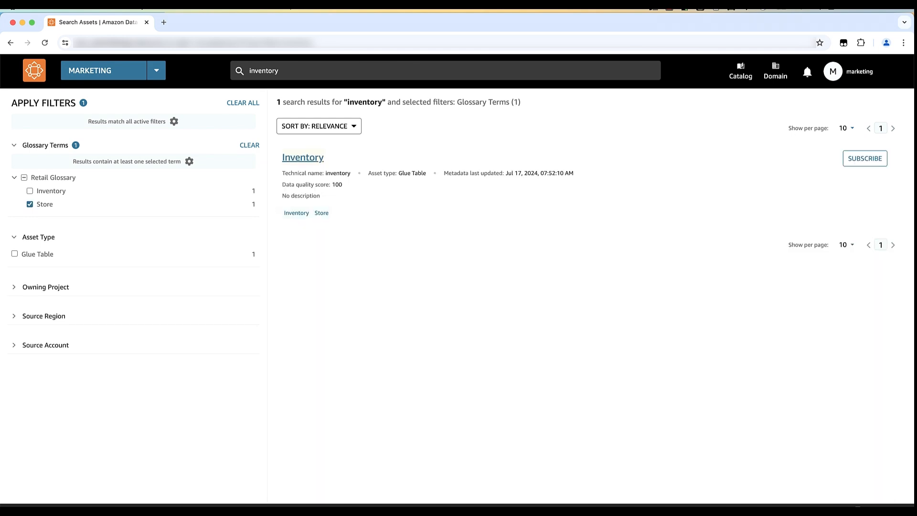
click(302, 158)
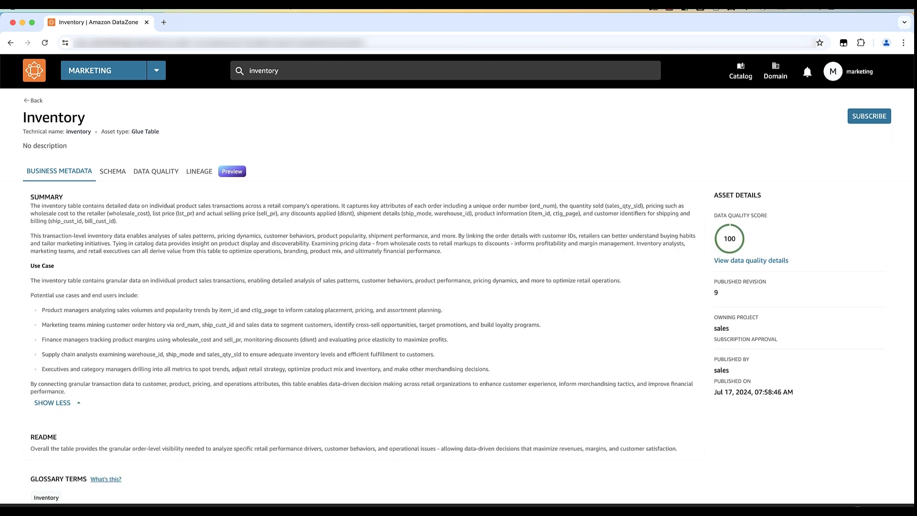
Examine the Inventory asset's business metadata, glossary terms, metadata forms and data quality rule results
scroll(363, 296, down, 7)
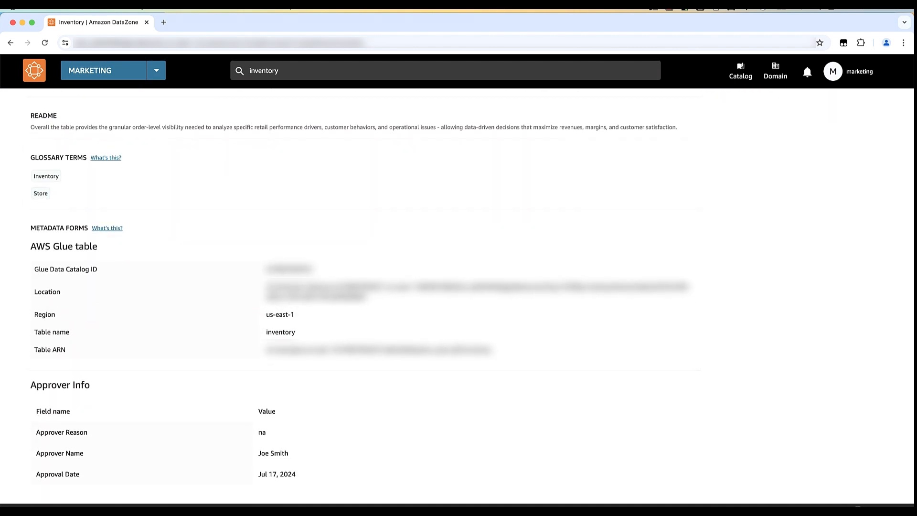
scroll(363, 296, up, 7)
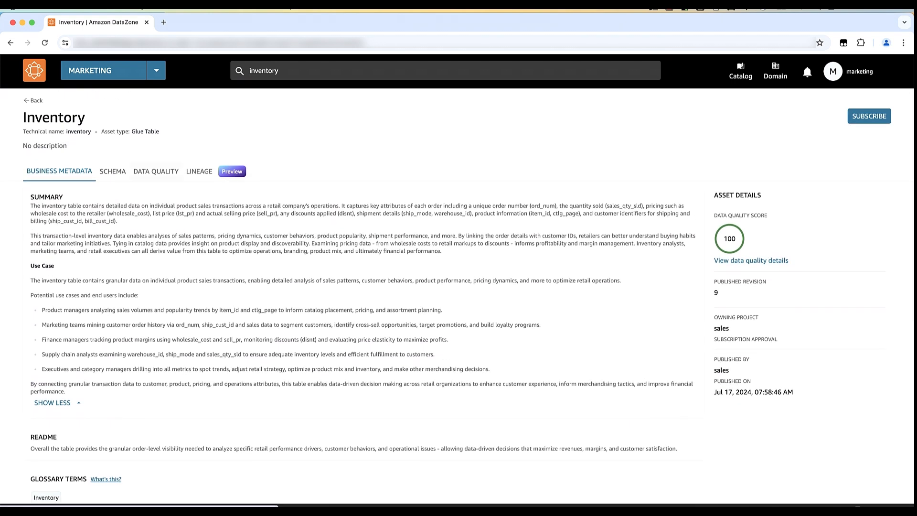
click(155, 171)
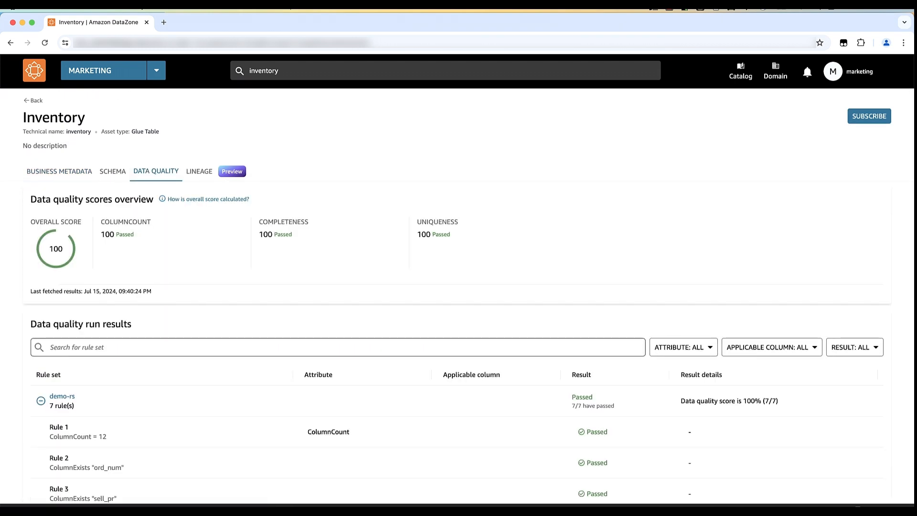
scroll(458, 296, down, 2)
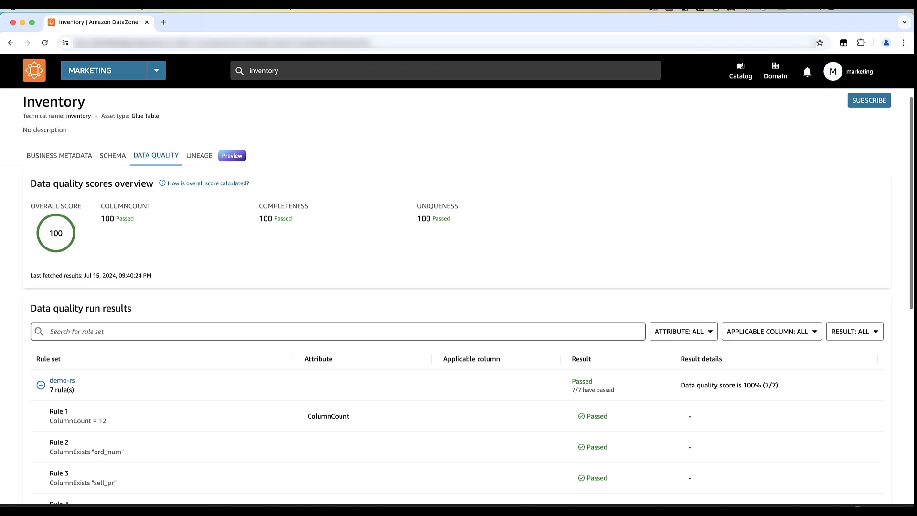
scroll(459, 296, down, 1)
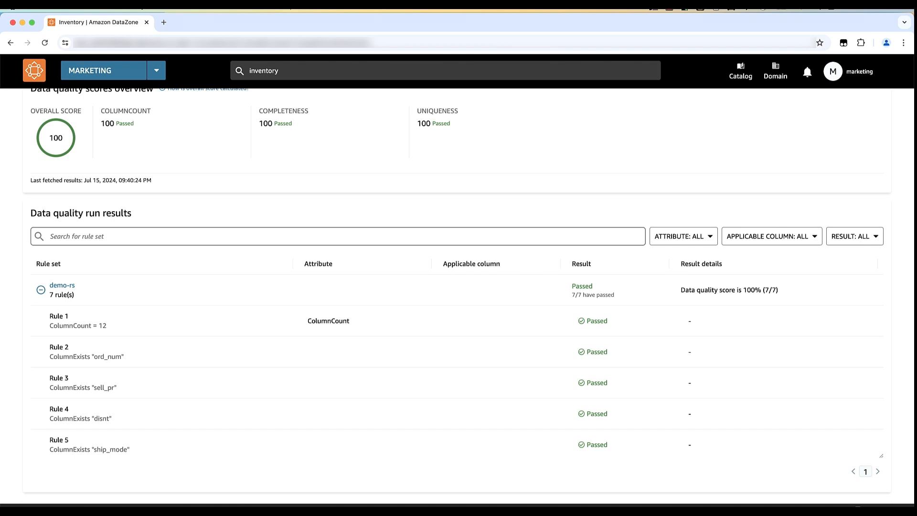
scroll(458, 296, up, 3)
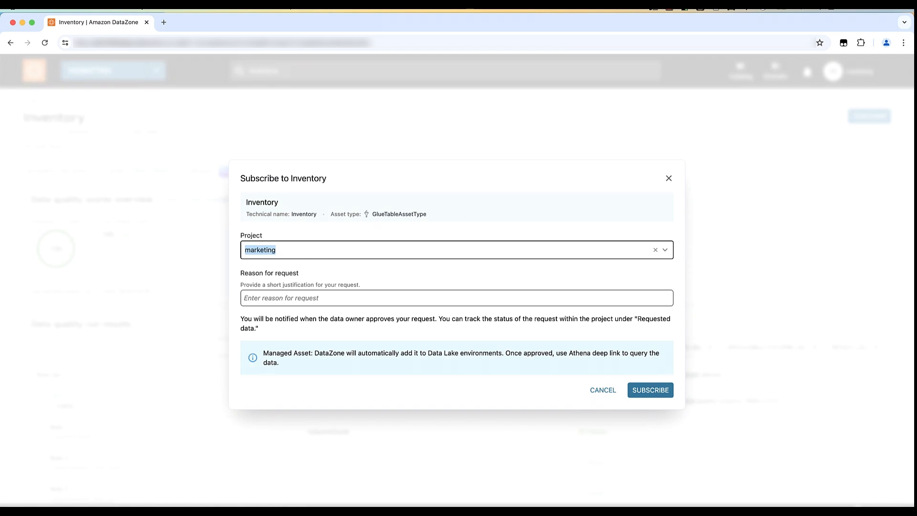
Submit a subscription request to Inventory for the marketing project with the reason "need access"
click(296, 297)
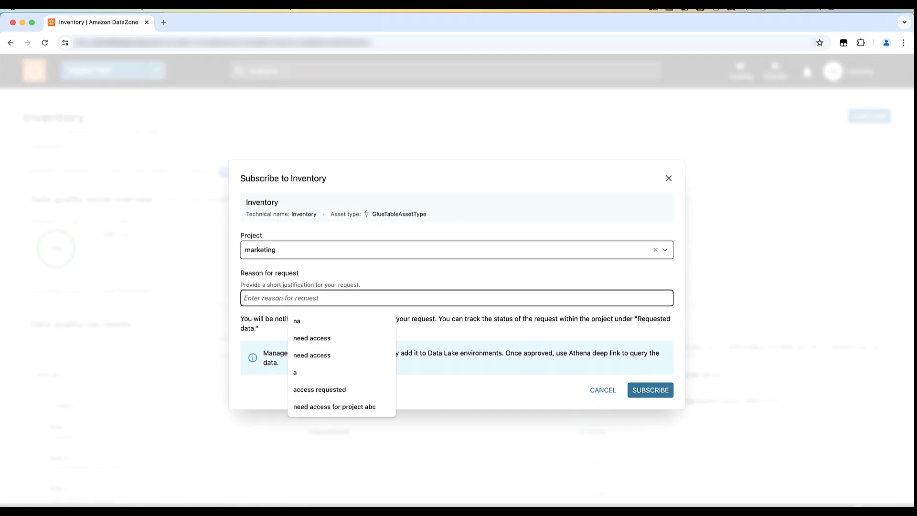
text(need)
key(Down)
key(Return)
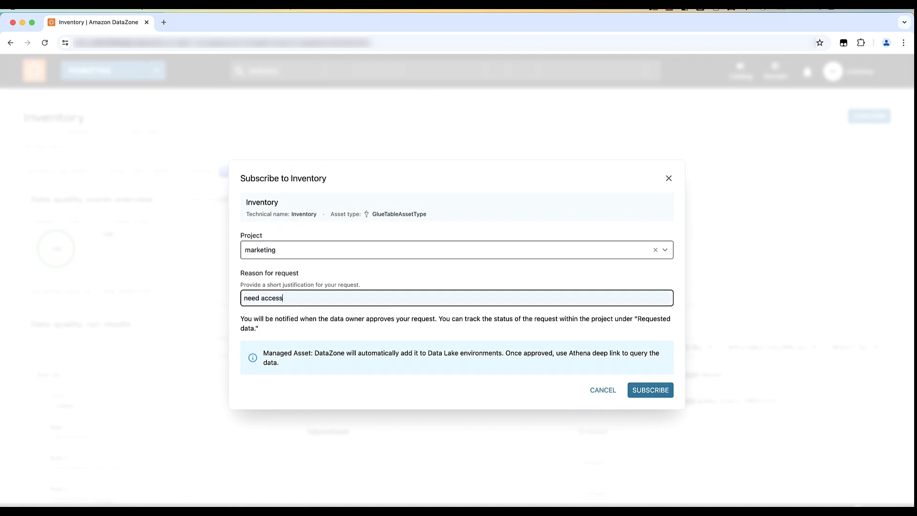
click(651, 390)
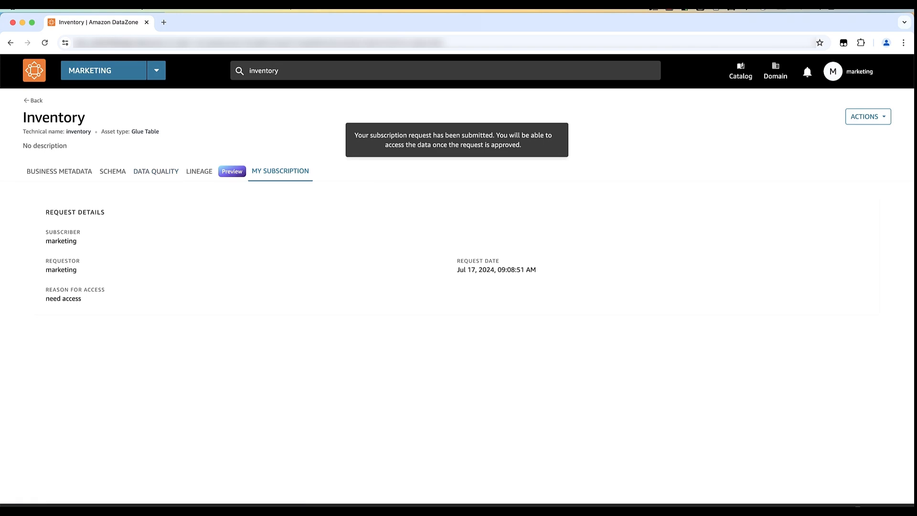
Search the catalog for "store", filter the results to Redshift Table assets and view the Store Sales asset's schema
click(263, 70)
text(store)
key(Return)
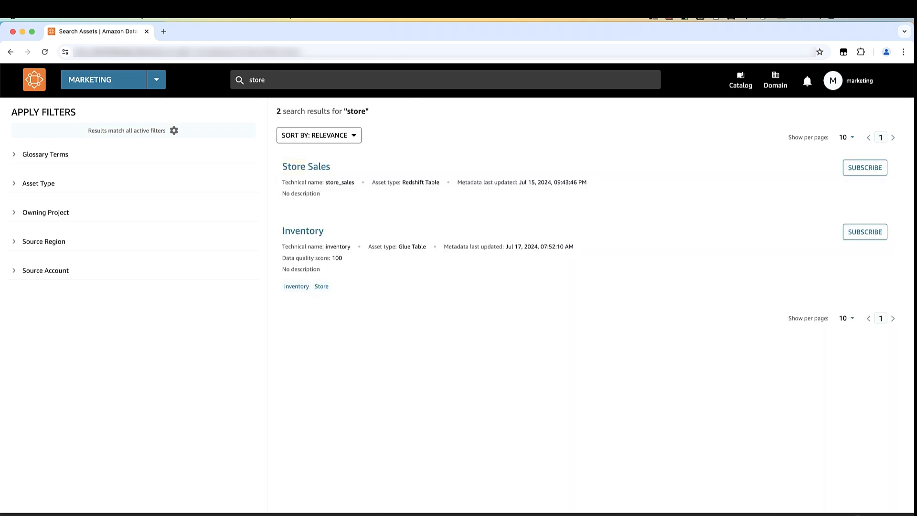
click(14, 184)
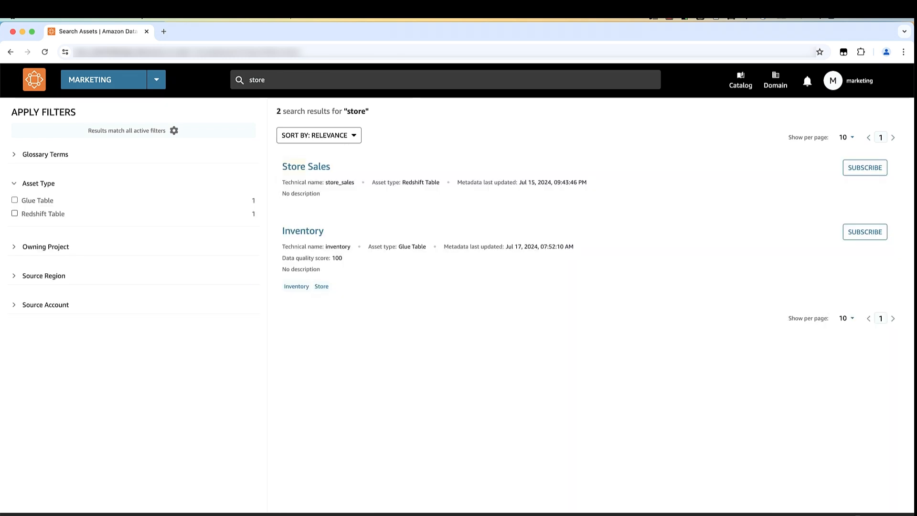
click(15, 214)
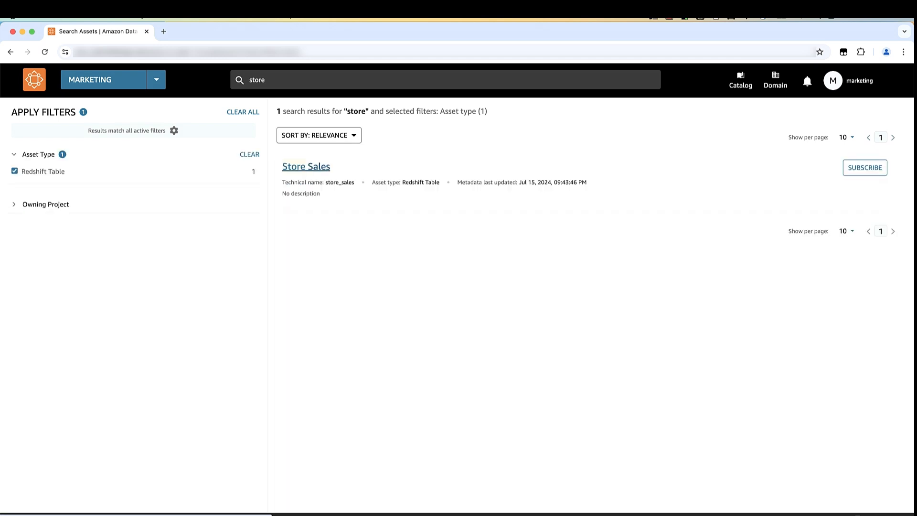
click(306, 166)
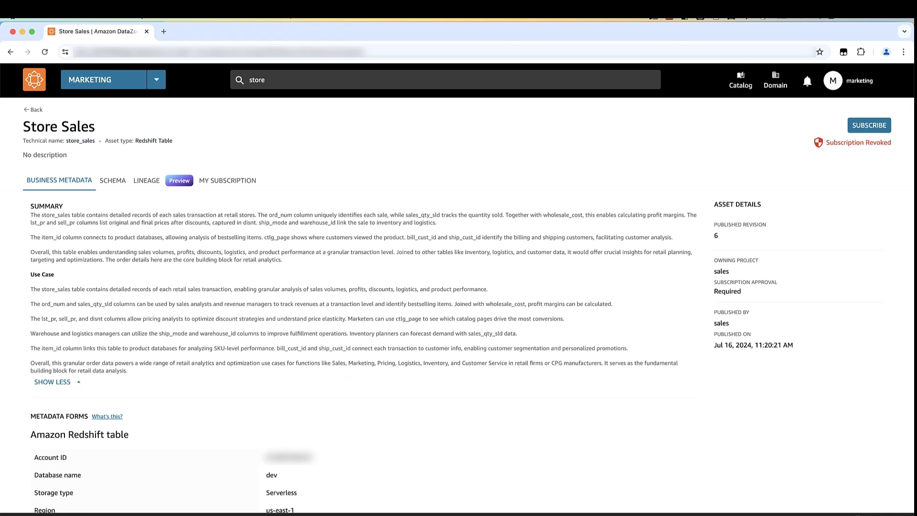
click(113, 180)
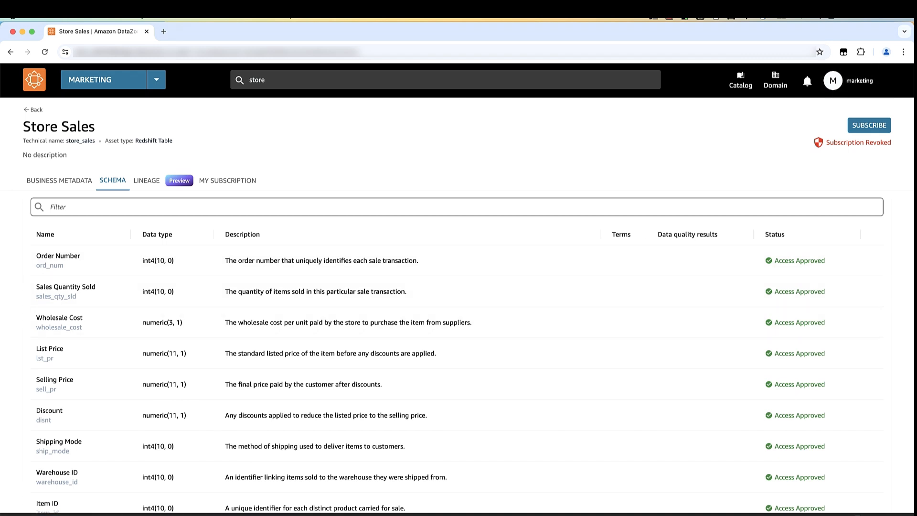
Submit a subscription request to Store Sales for the marketing project with the reason "need access for analysis"
click(869, 125)
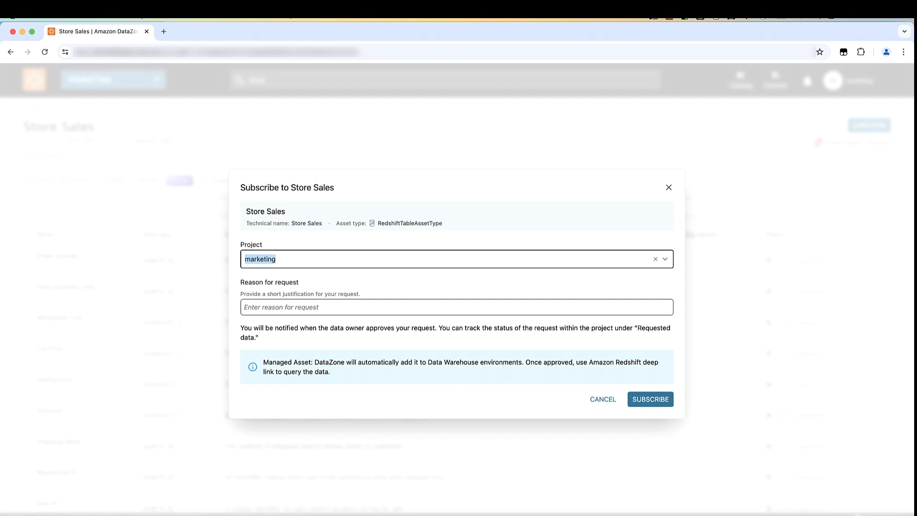
click(306, 307)
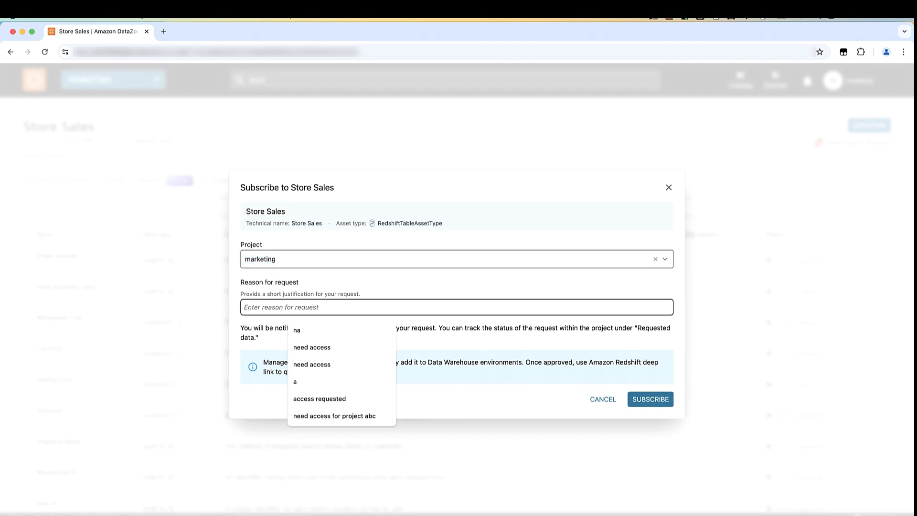
text(need access)
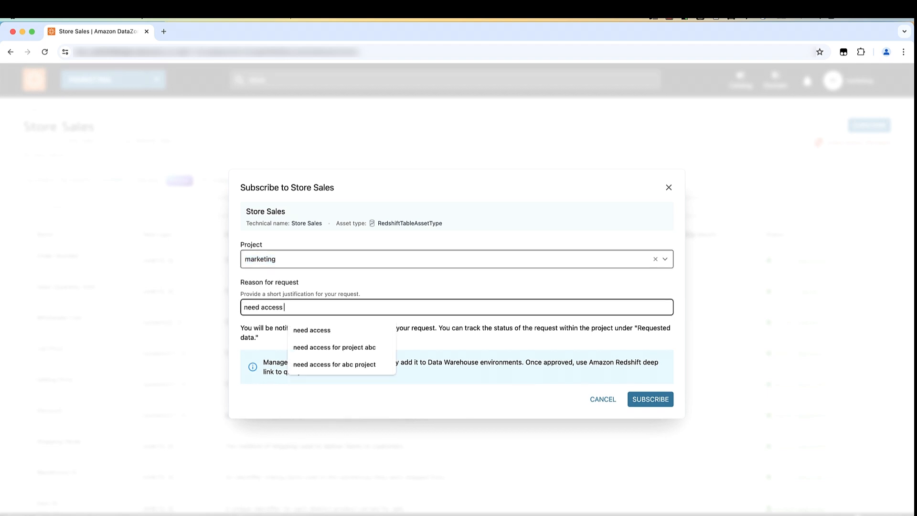
text( for analysis)
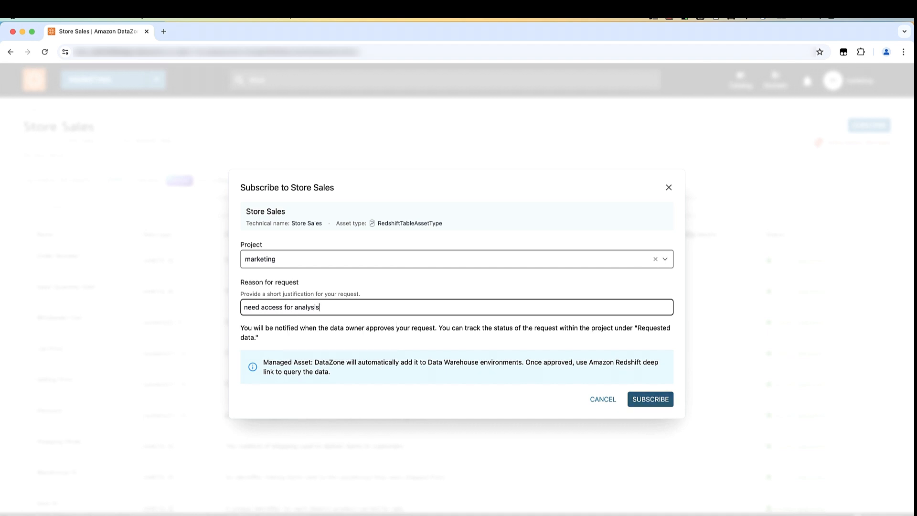
click(650, 398)
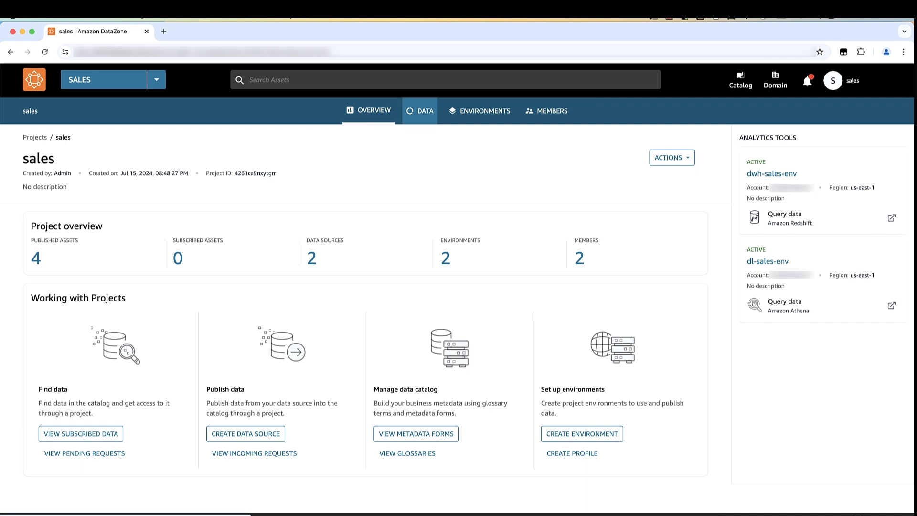
Open the sales project's incoming requests and approve marketing's Store Sales subscription request with full access
click(419, 111)
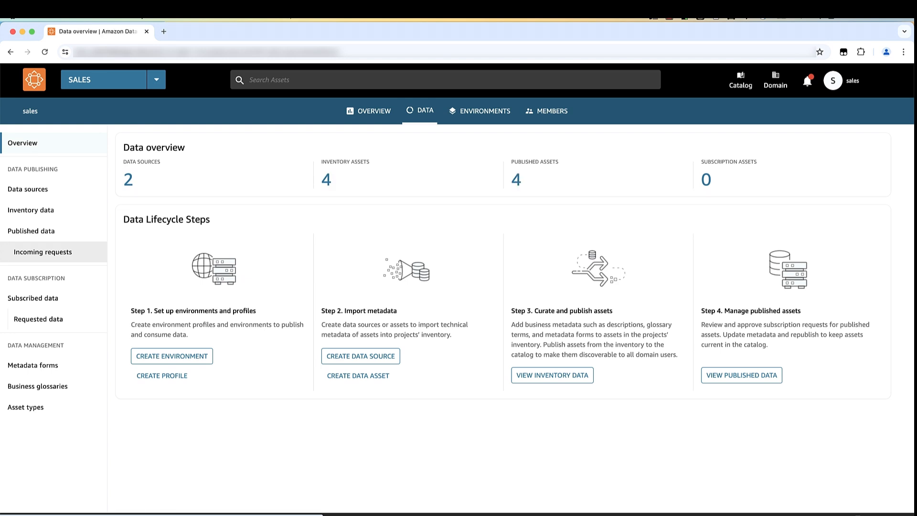
click(43, 251)
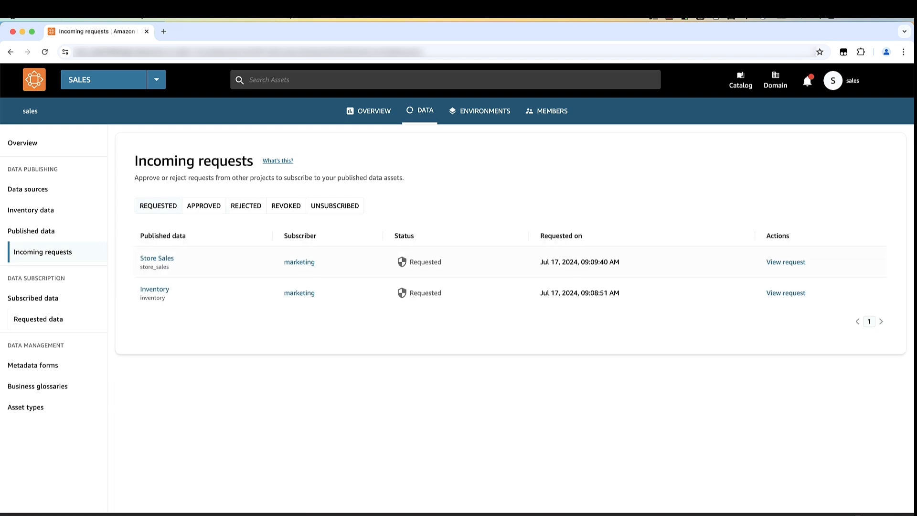
click(785, 262)
click(296, 368)
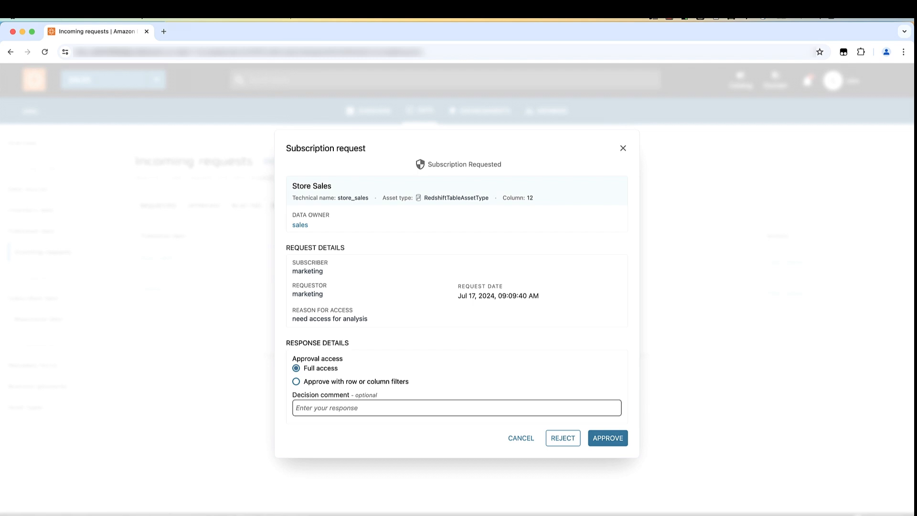
click(607, 437)
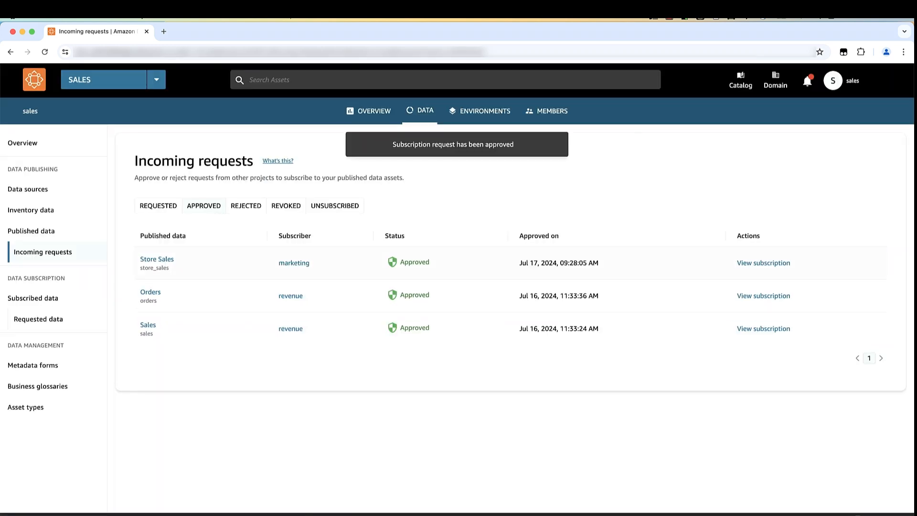
Return to the pending incoming requests and approve marketing's subscription request for the Inventory asset
click(158, 205)
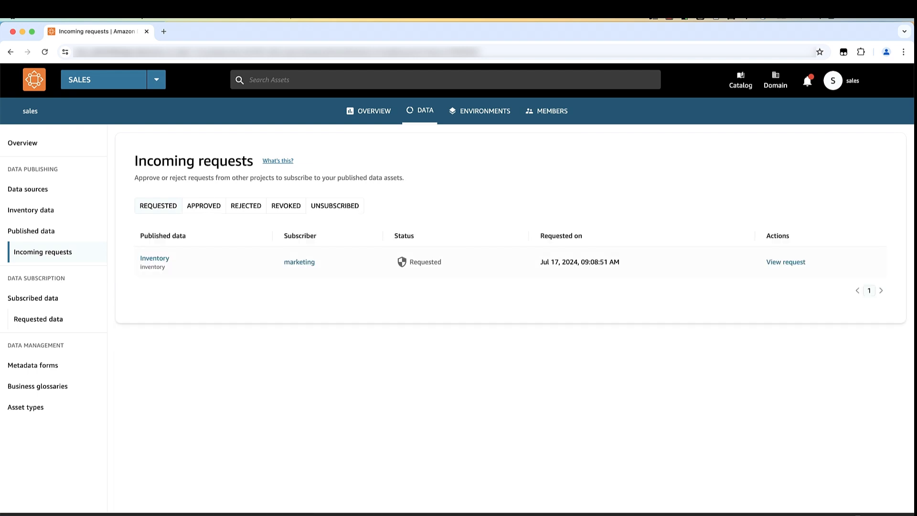
click(785, 262)
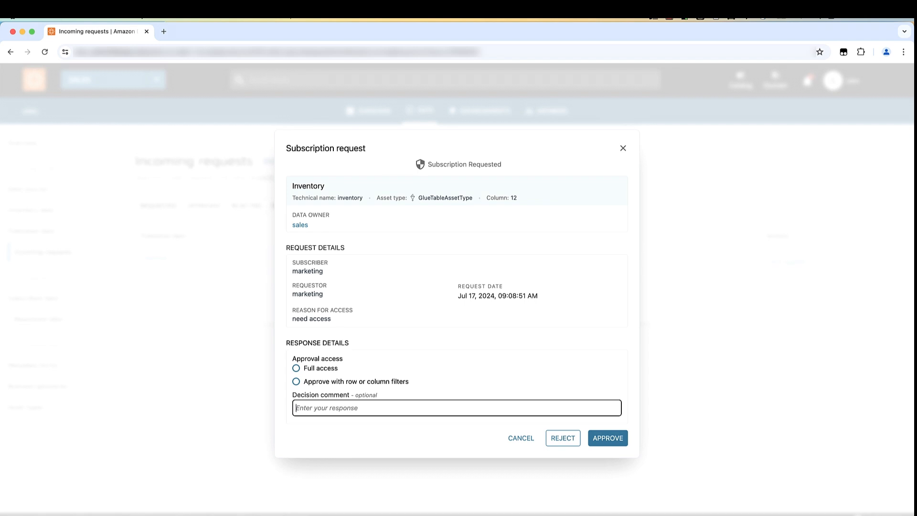
click(607, 438)
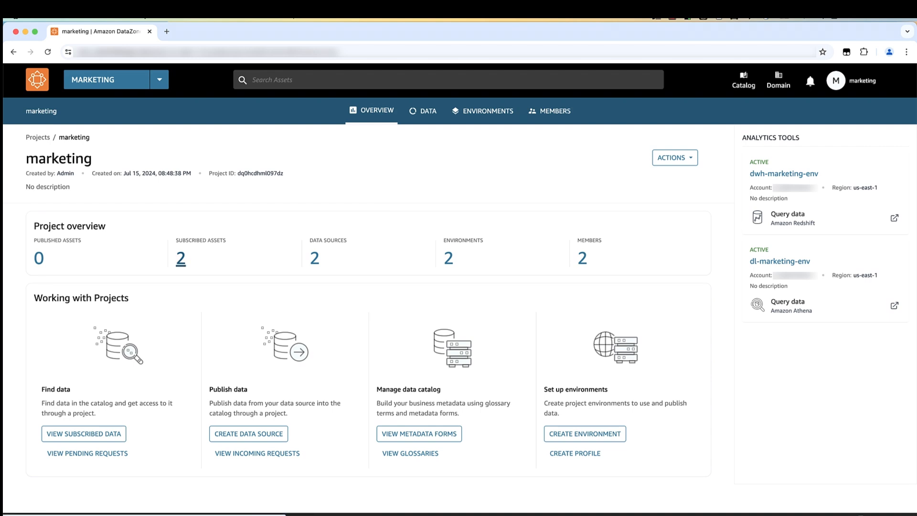
View the marketing project's subscribed data and open Amazon Athena from the dl-marketing-env environment
click(180, 259)
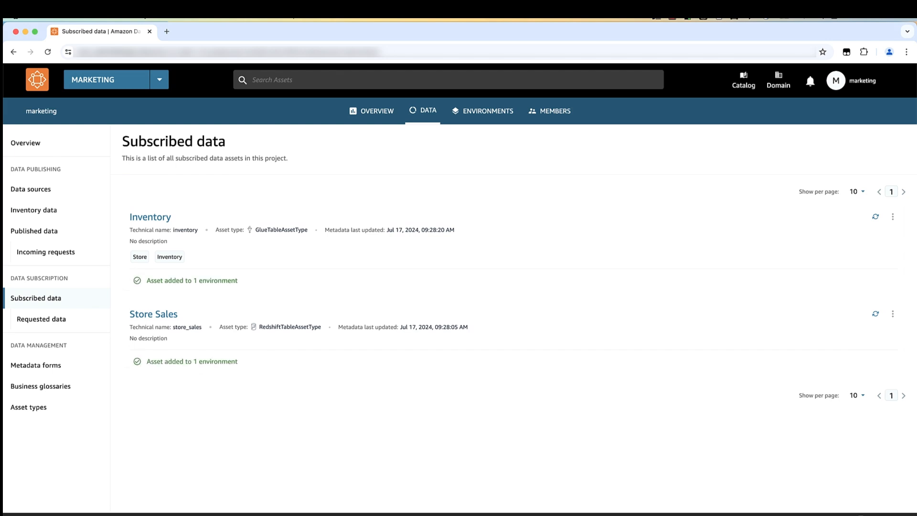
click(482, 111)
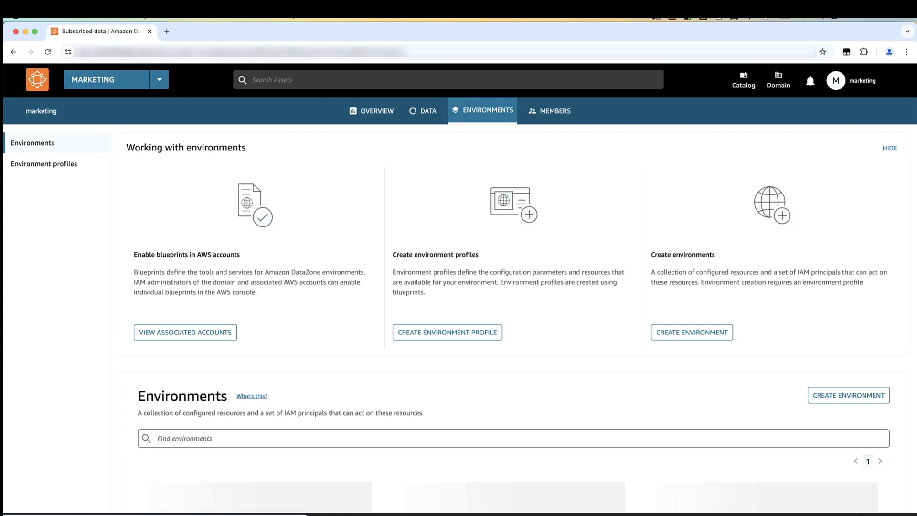
scroll(460, 322, down, 3)
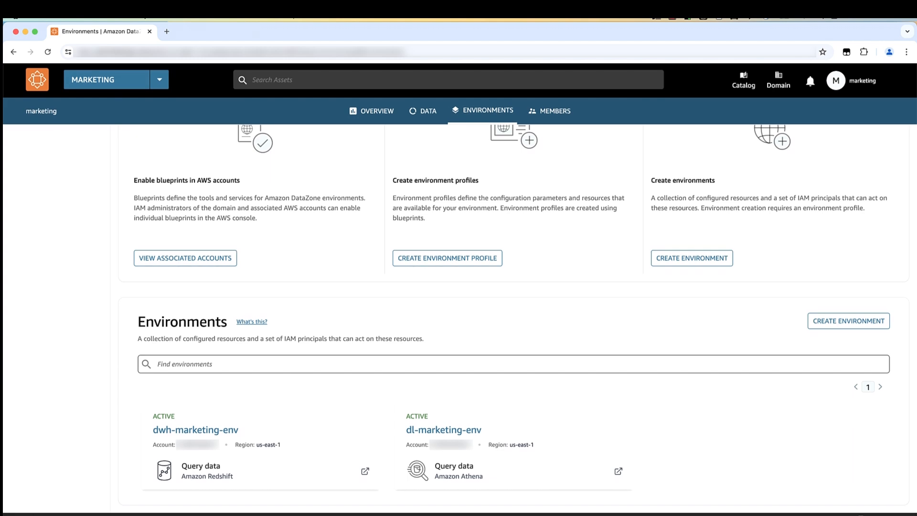
click(618, 471)
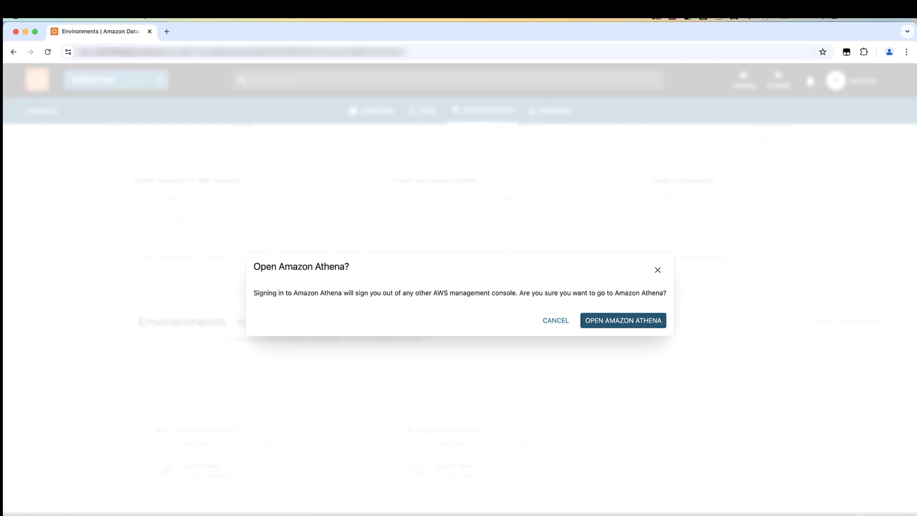
click(623, 320)
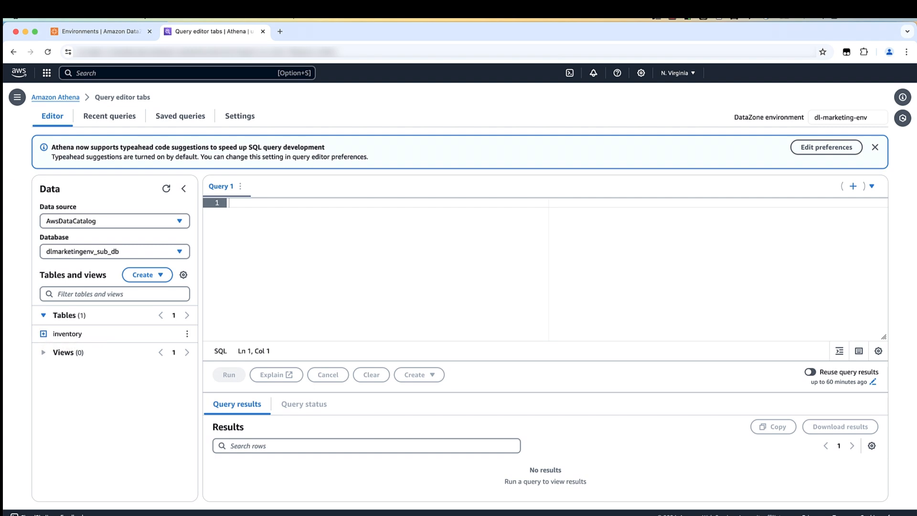
Run a preview query on the inventory table in dlmarketingenv_sub_db and review the returned rows
click(187, 333)
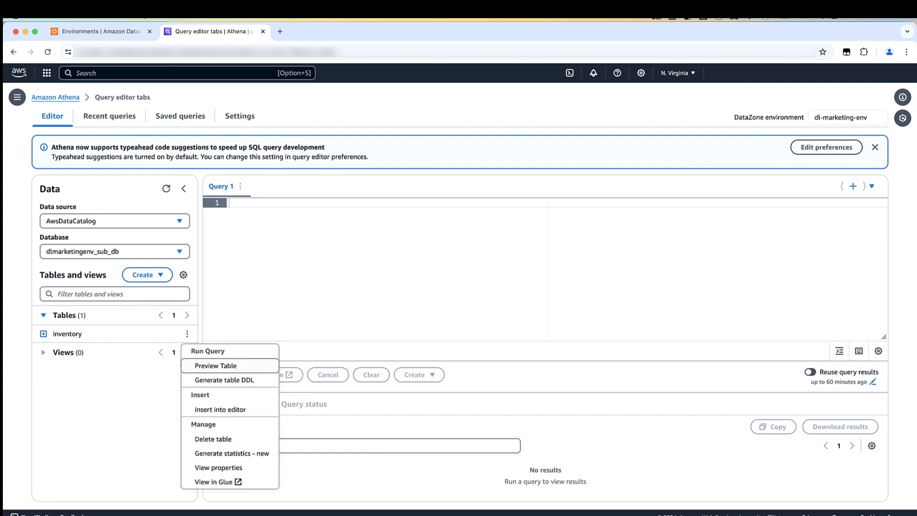
key(Return)
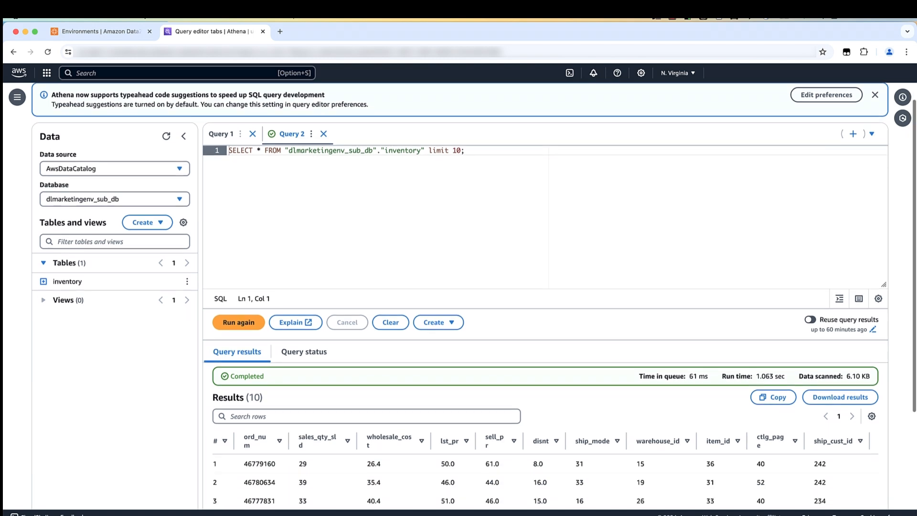
scroll(545, 334, down, 3)
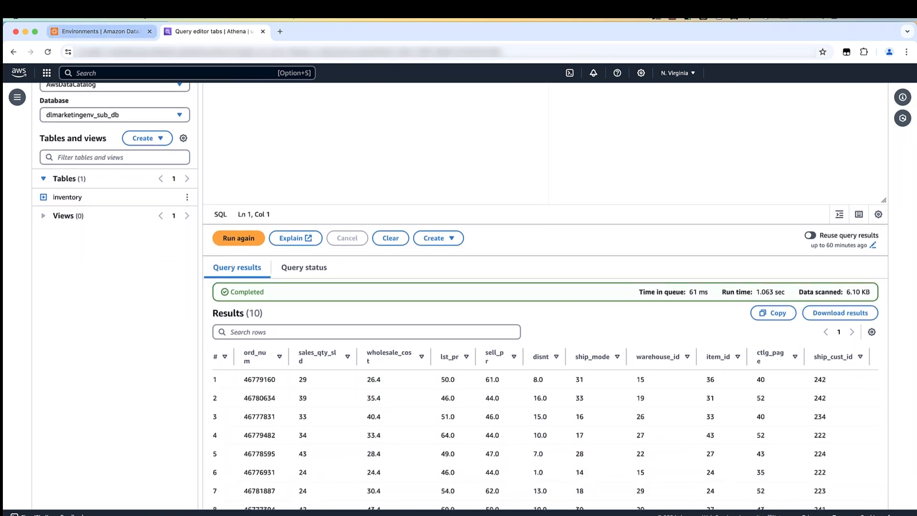
Switch back to Amazon DataZone and open Amazon Redshift from the dwh-marketing-env environment
click(101, 32)
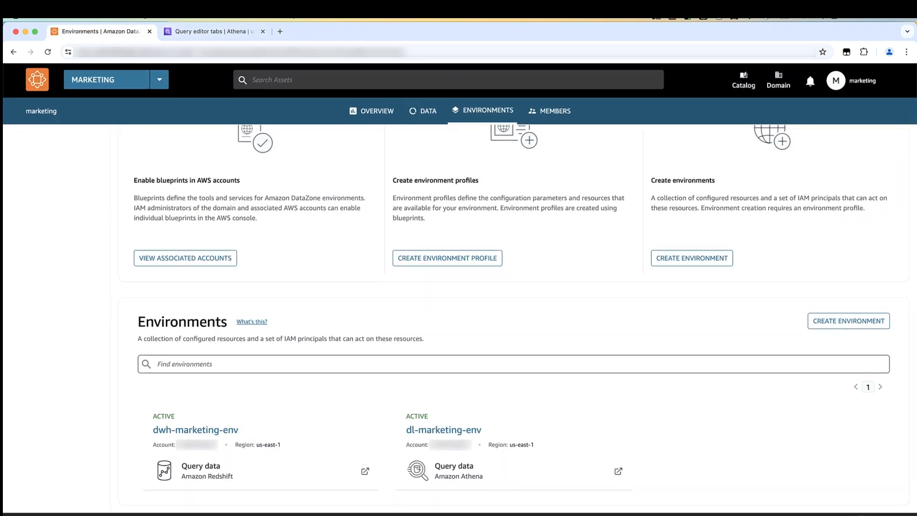
click(262, 471)
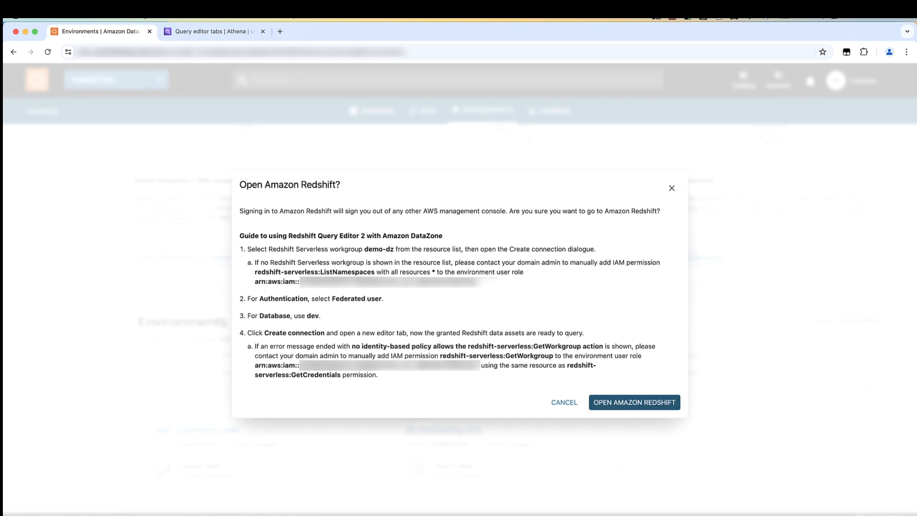
click(634, 402)
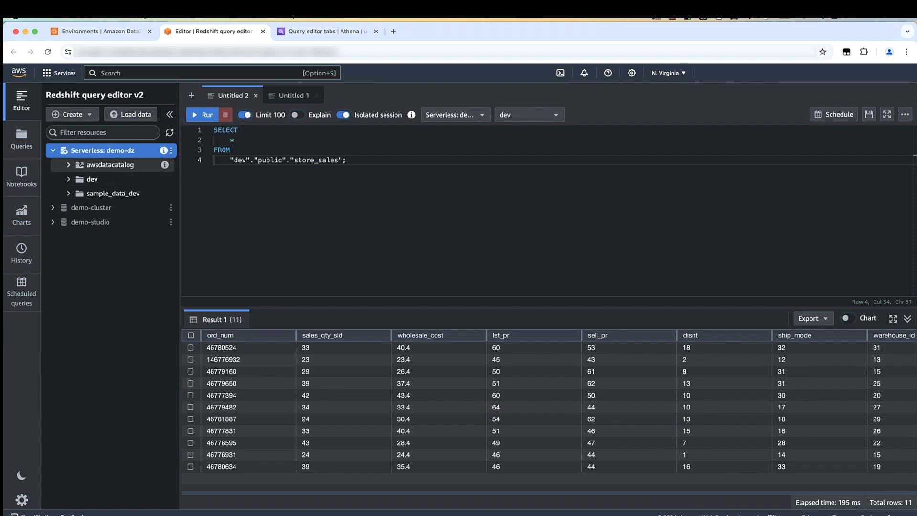
Locate the store_sales table in the public schema of demo-dz's dev database and query it
click(69, 179)
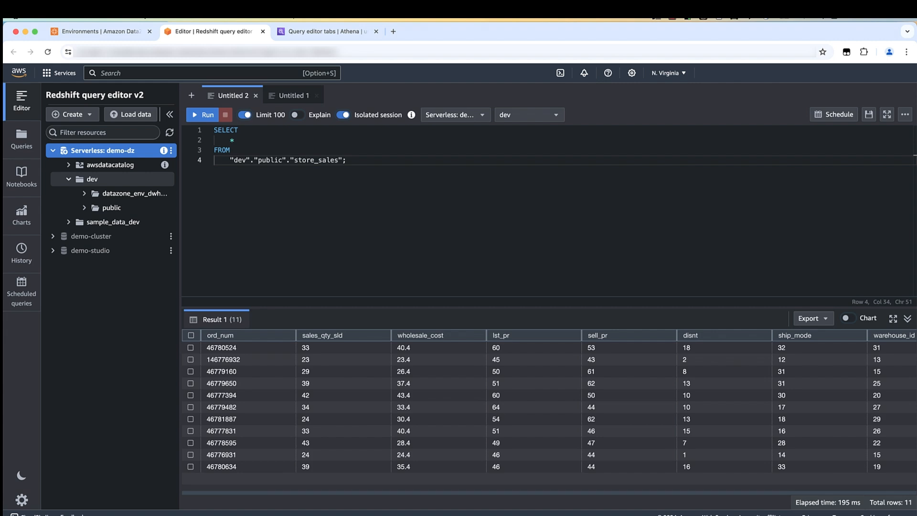
click(84, 207)
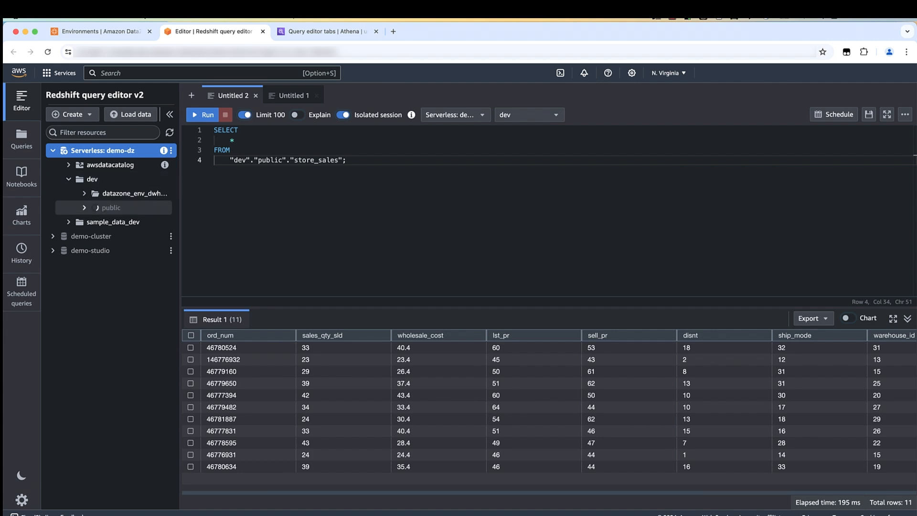
click(100, 222)
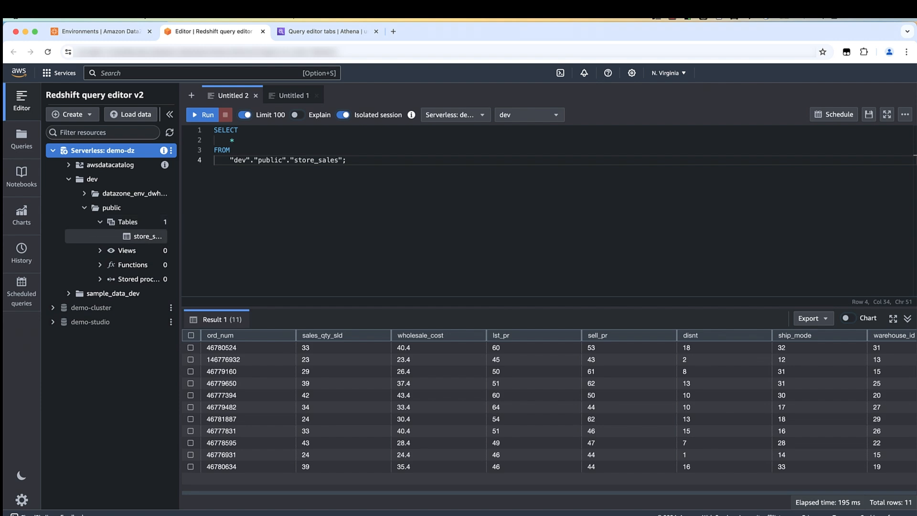
right_click(145, 236)
click(164, 247)
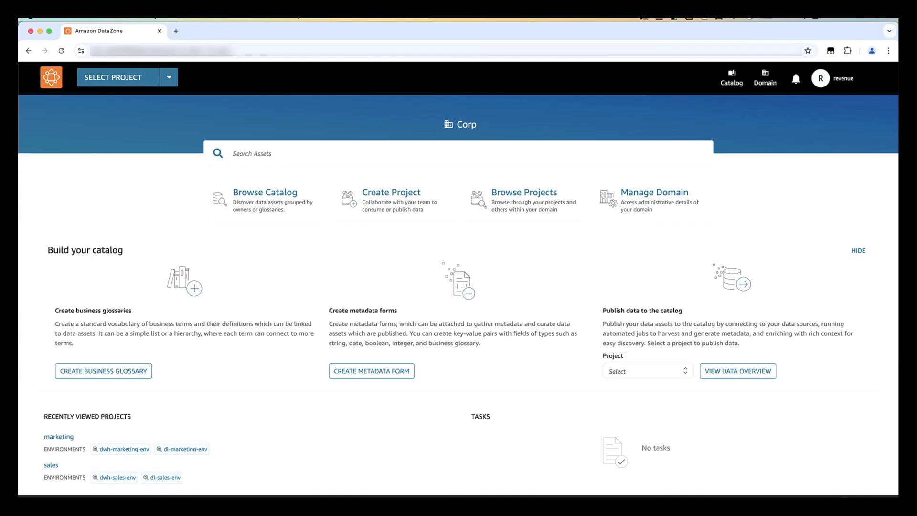
Open SageMaker Studio from the revenue project's sm-revenue-env environment and view its subscribed assets and the asset catalog
click(169, 77)
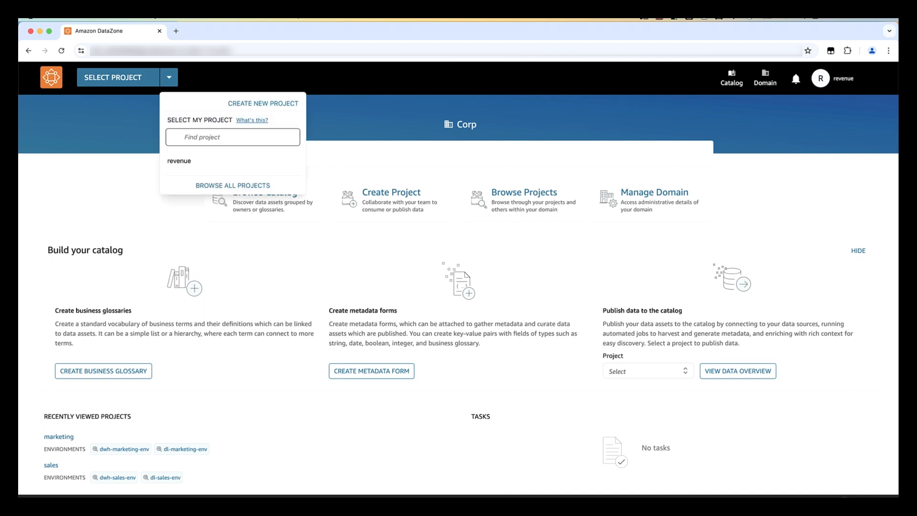
click(179, 161)
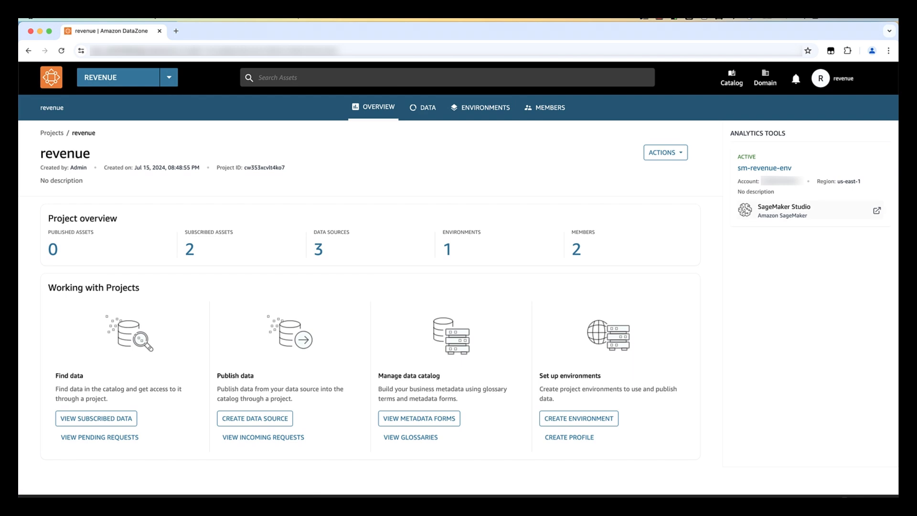
click(807, 210)
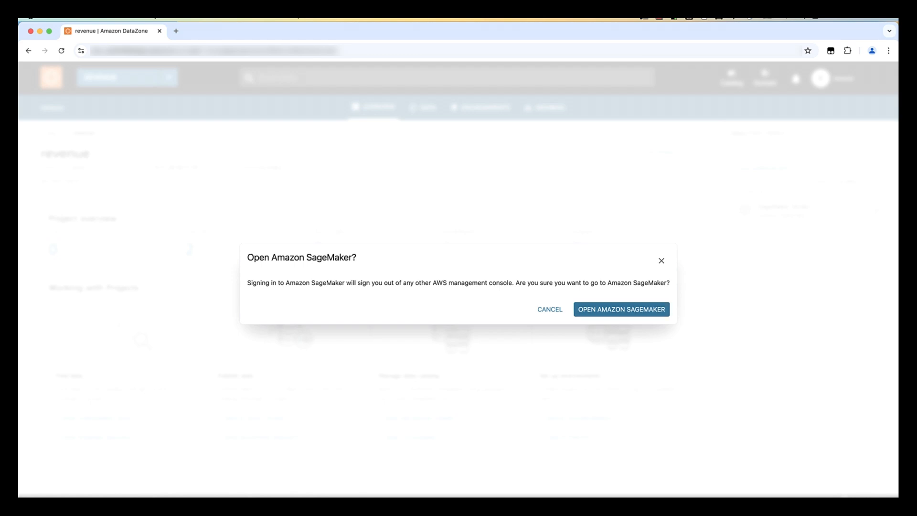
click(621, 309)
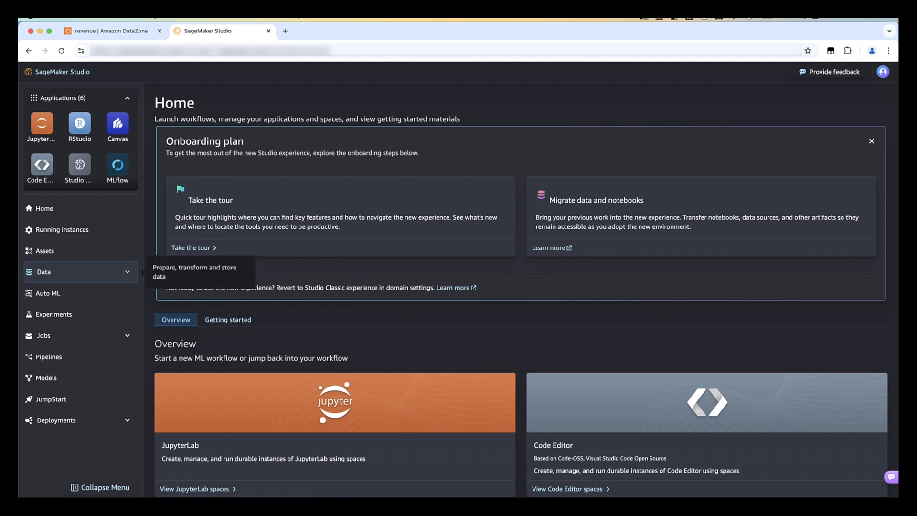
click(72, 251)
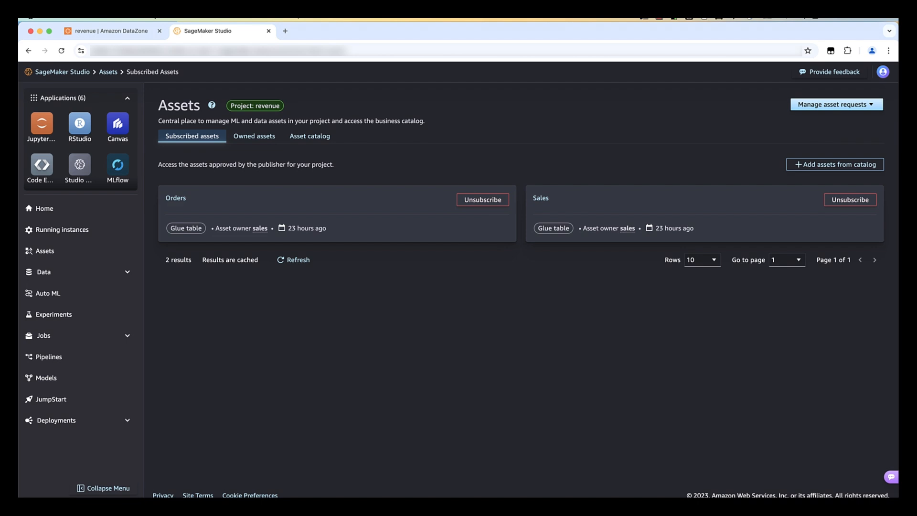
click(309, 136)
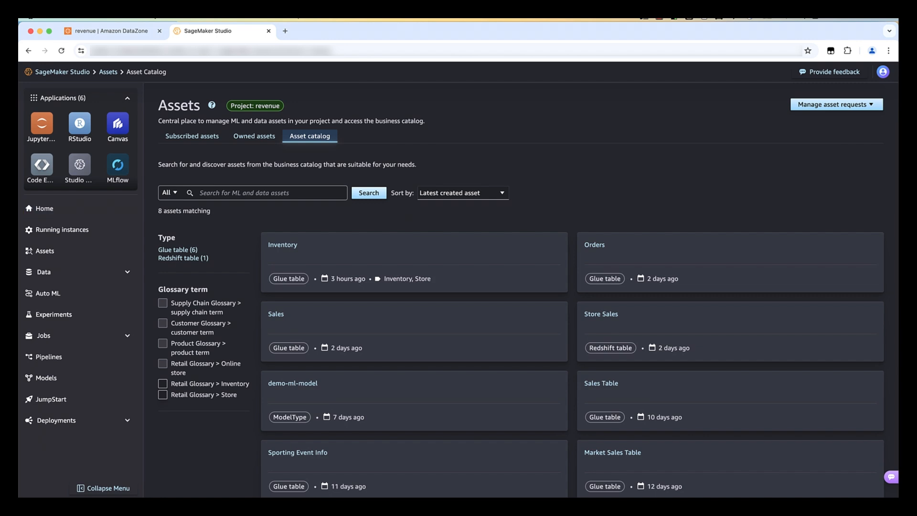
Open the demo JupyterLab space and expand AwsDataCatalog's smrevenueenv_sub_db database through the Athena Glue connection
click(42, 125)
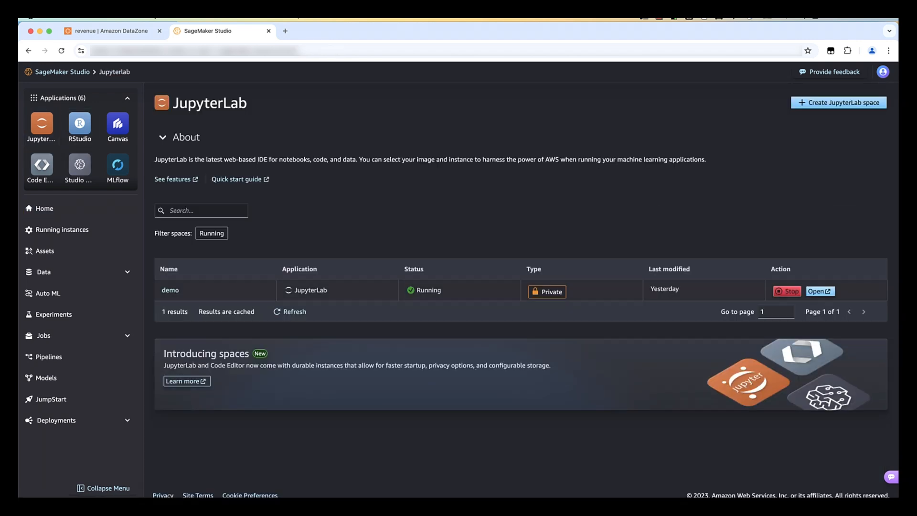
click(819, 291)
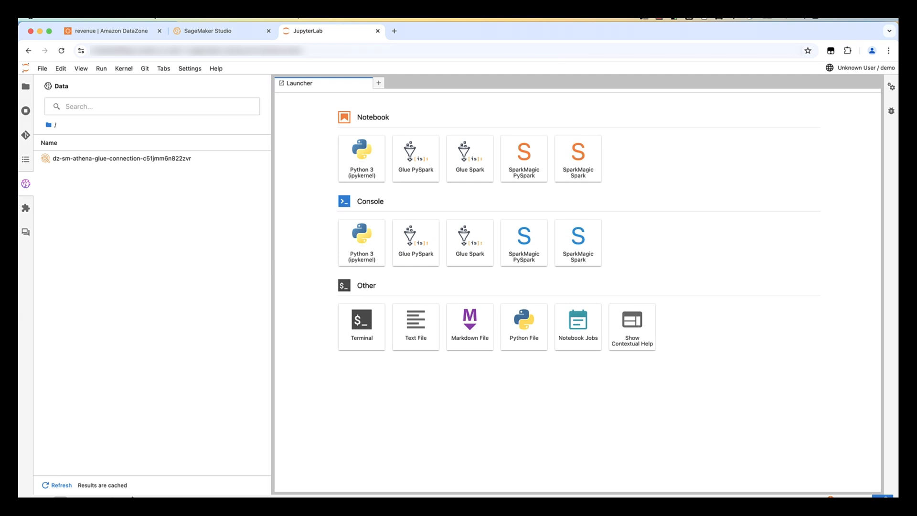
click(122, 159)
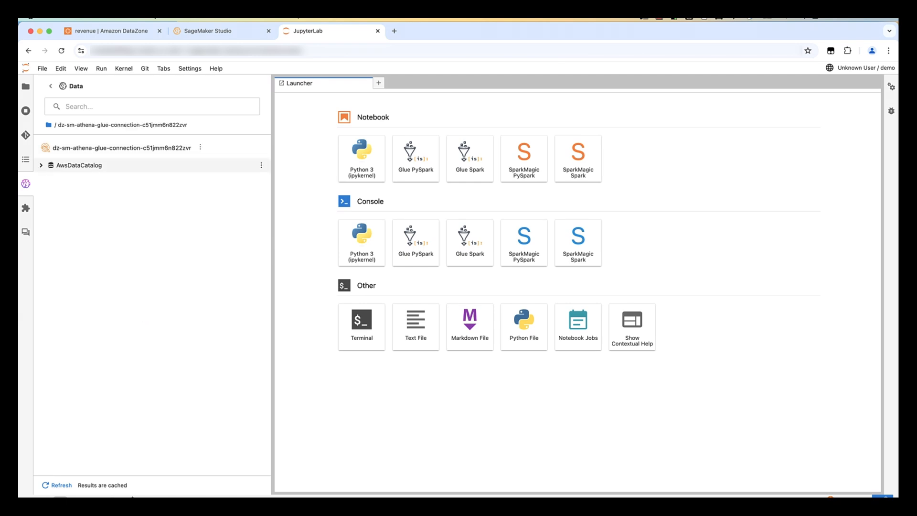
click(41, 166)
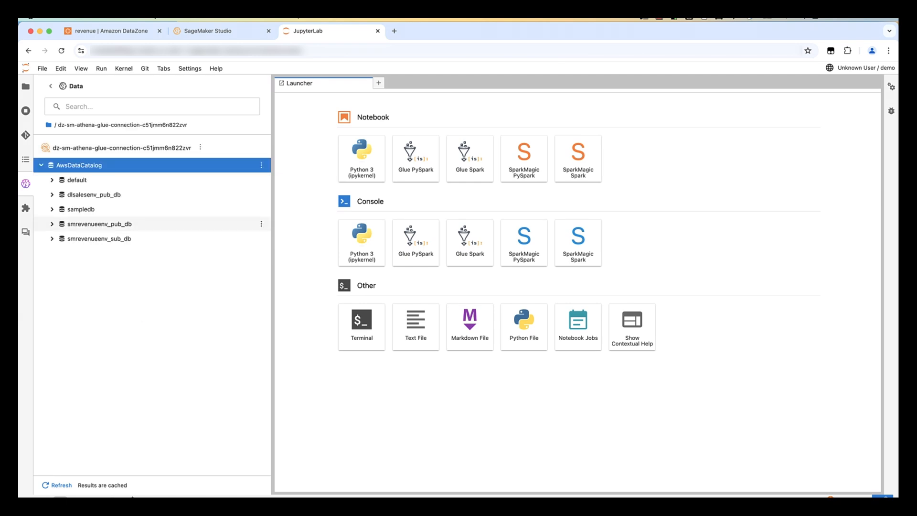
click(52, 238)
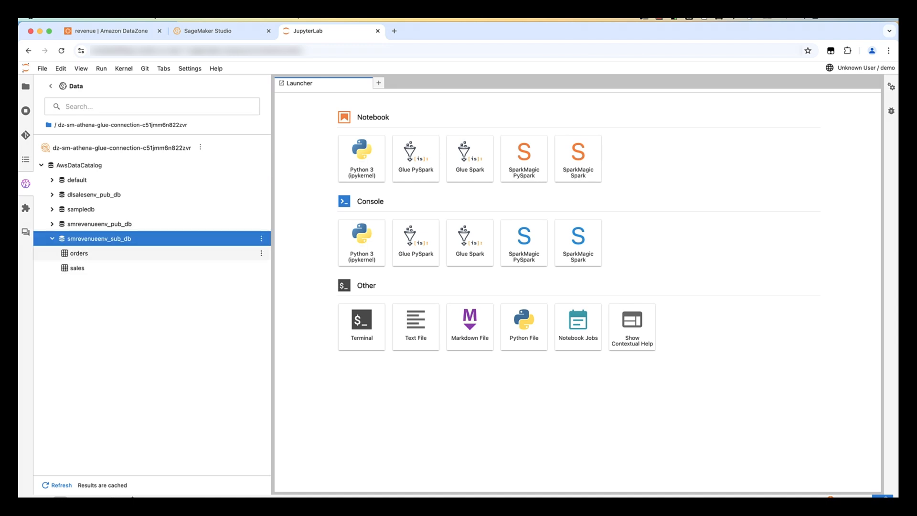
Query the orders table in a new notebook using the Python 3 (ipykernel) kernel
click(261, 253)
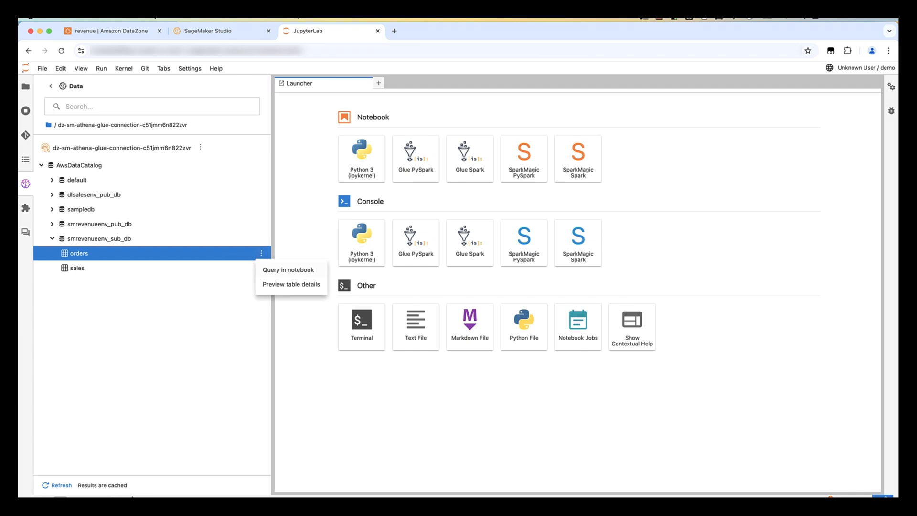
click(288, 270)
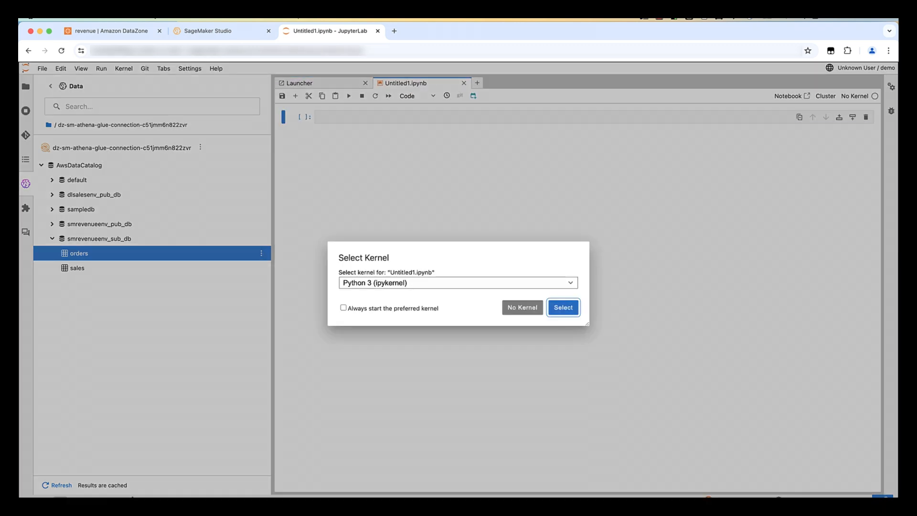
key(Return)
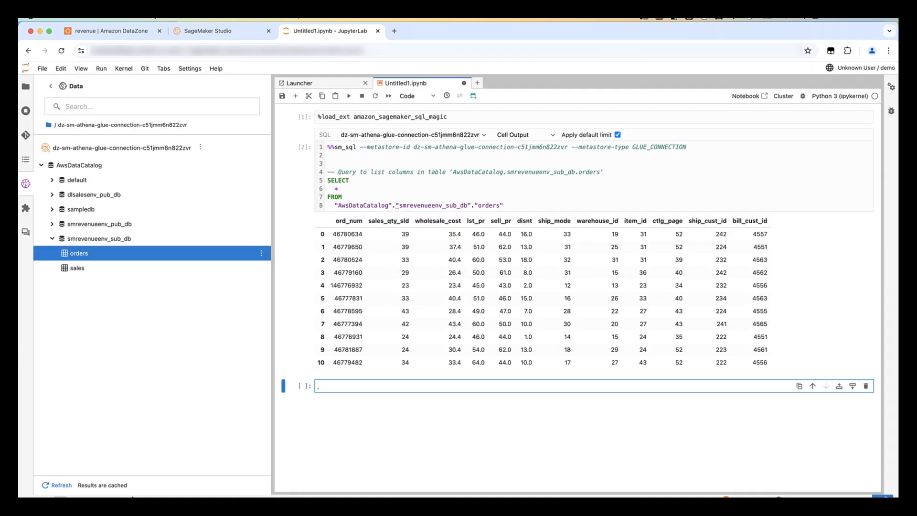
Return to SageMaker Studio and publish the registered inventory-prediction model group to the asset catalog
click(208, 30)
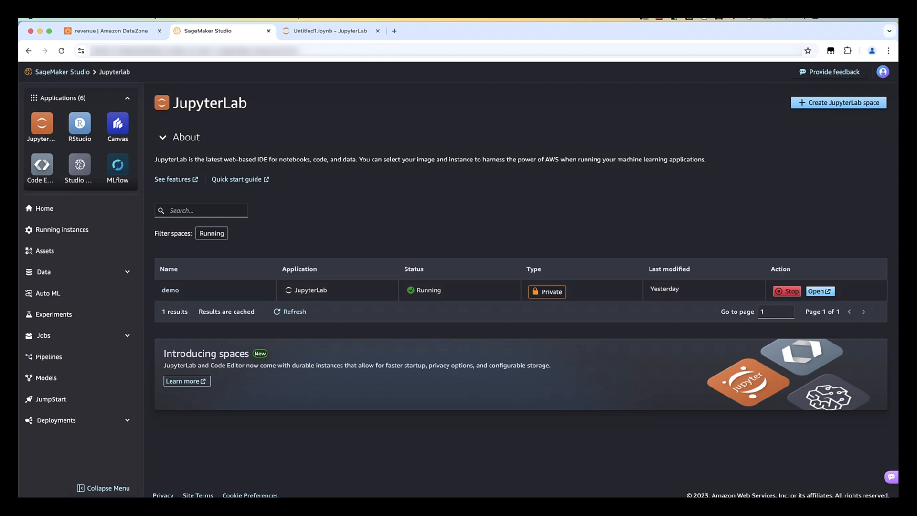
click(46, 378)
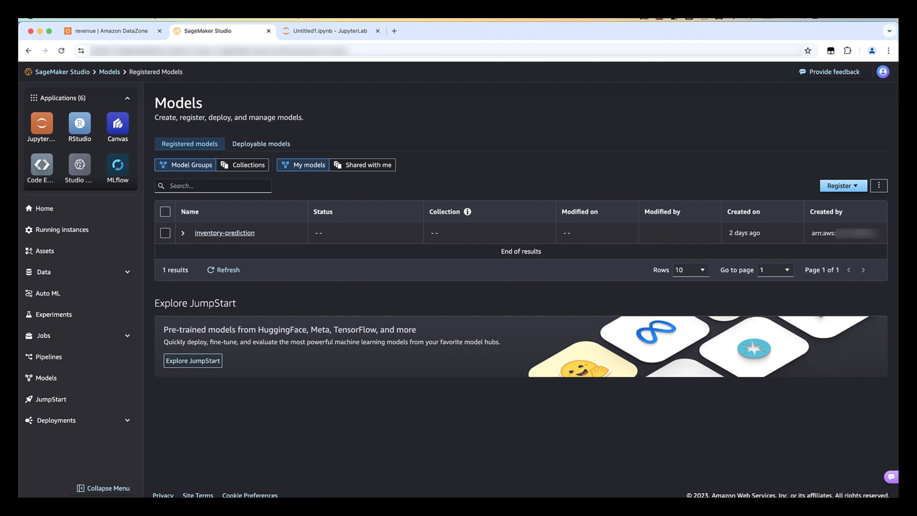
click(225, 233)
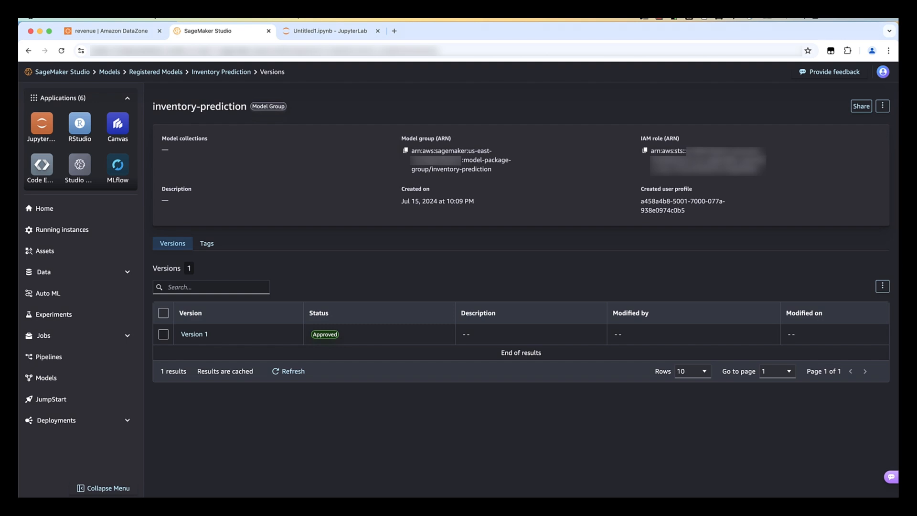
click(882, 106)
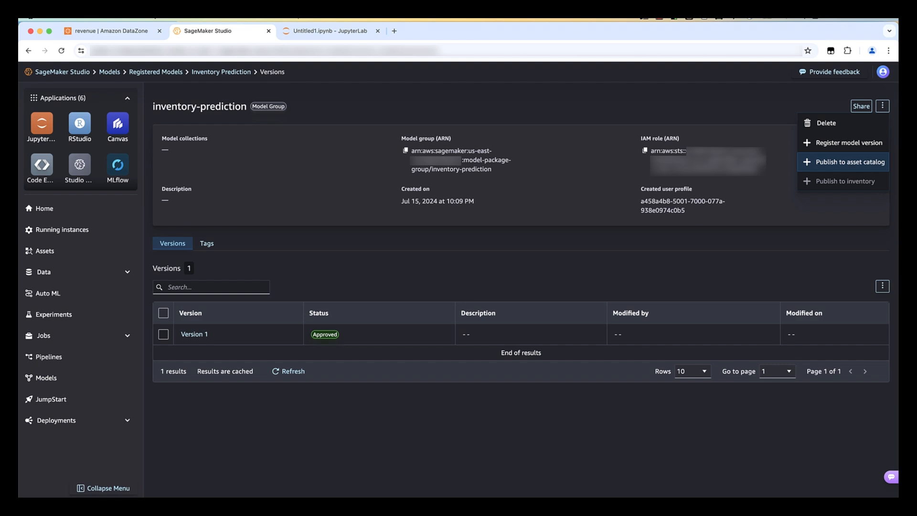
click(850, 162)
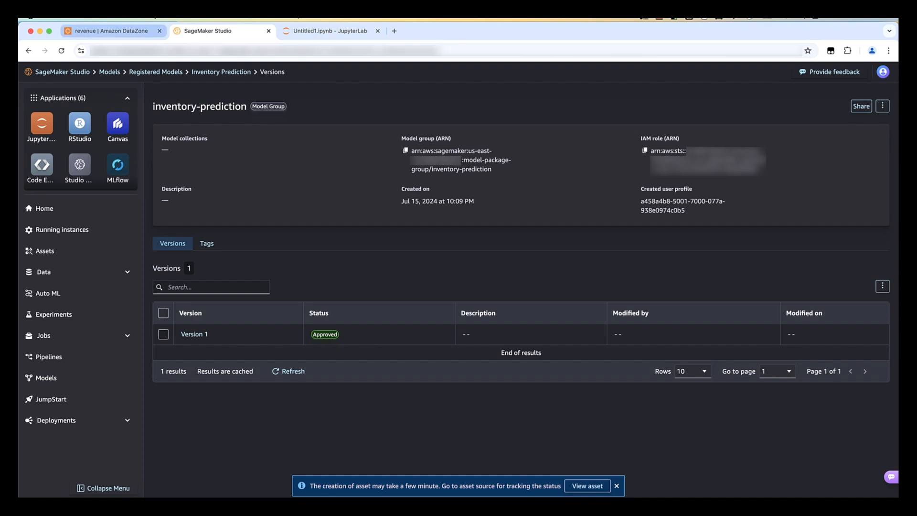
Switch to Amazon DataZone and open the revenue project's list of published data assets
click(112, 31)
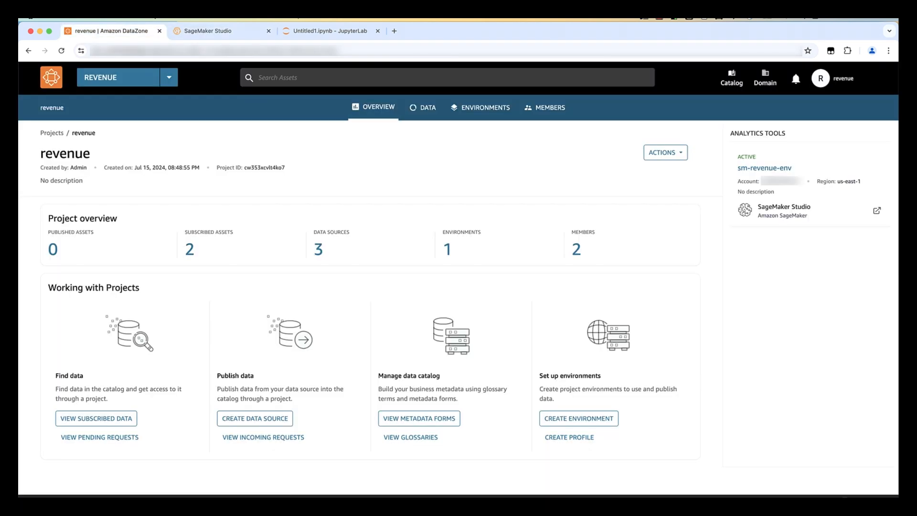
click(423, 107)
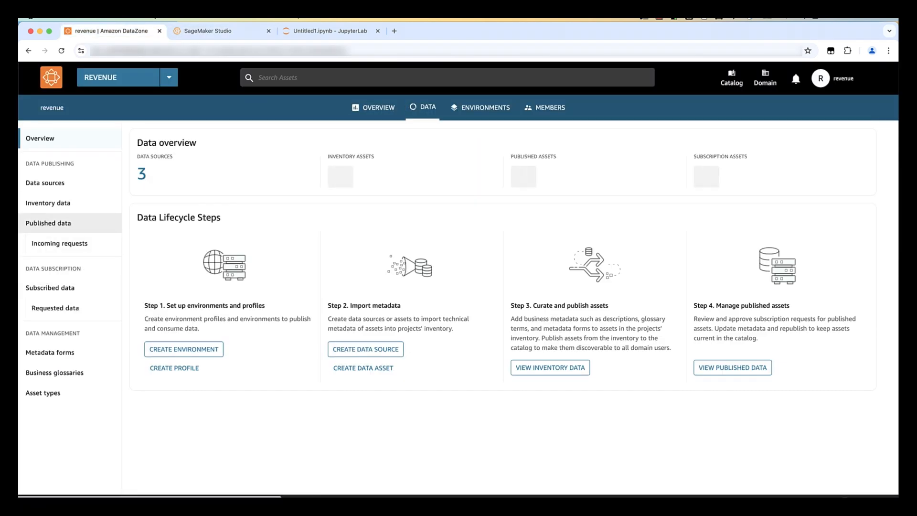
click(48, 223)
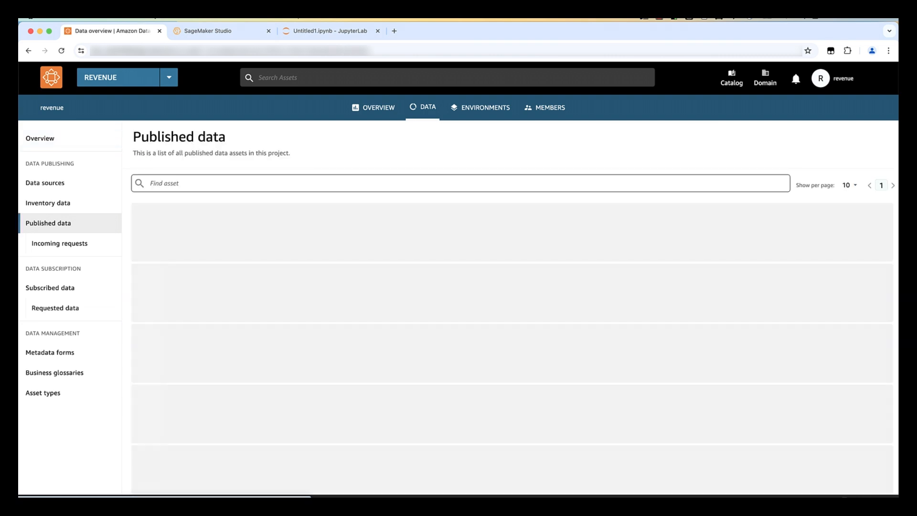